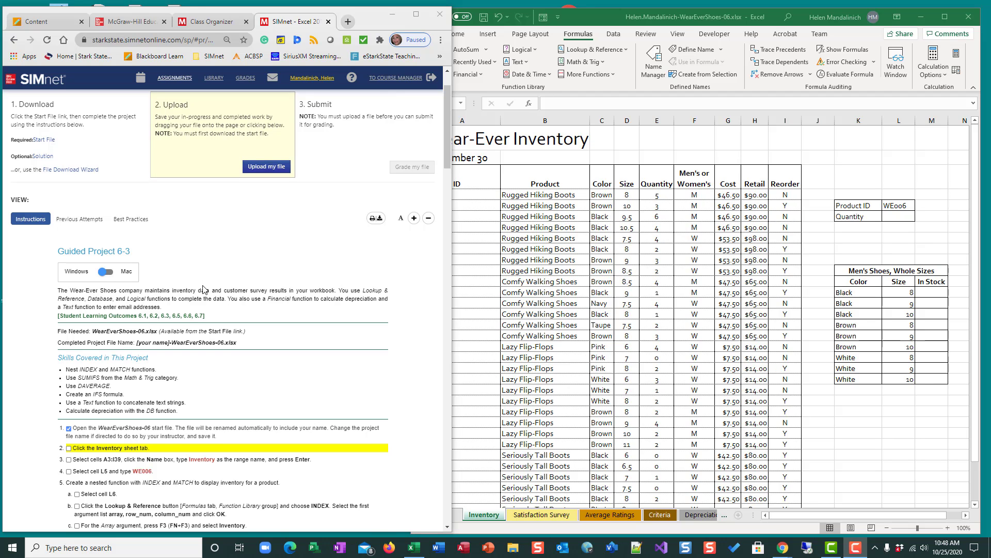
Review the Guided Project 6-3 instructions, go to the Inventory sheet in Excel, and mark instruction 2 complete in SIMnet.
{"action": "scroll", "coordinate": [206, 279], "scroll_direction": "down", "scroll_amount": 3}
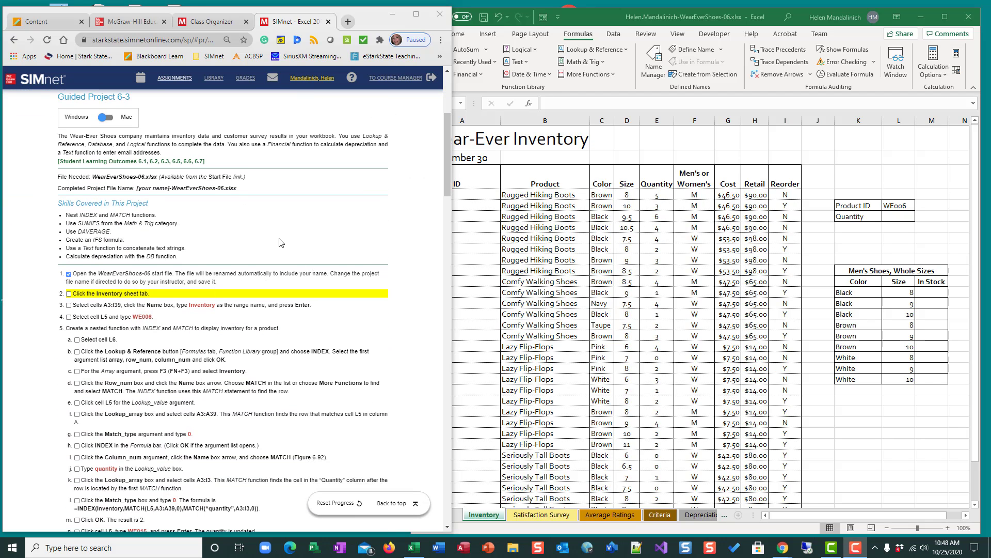
{"action": "scroll", "coordinate": [279, 243], "scroll_direction": "up", "scroll_amount": 1}
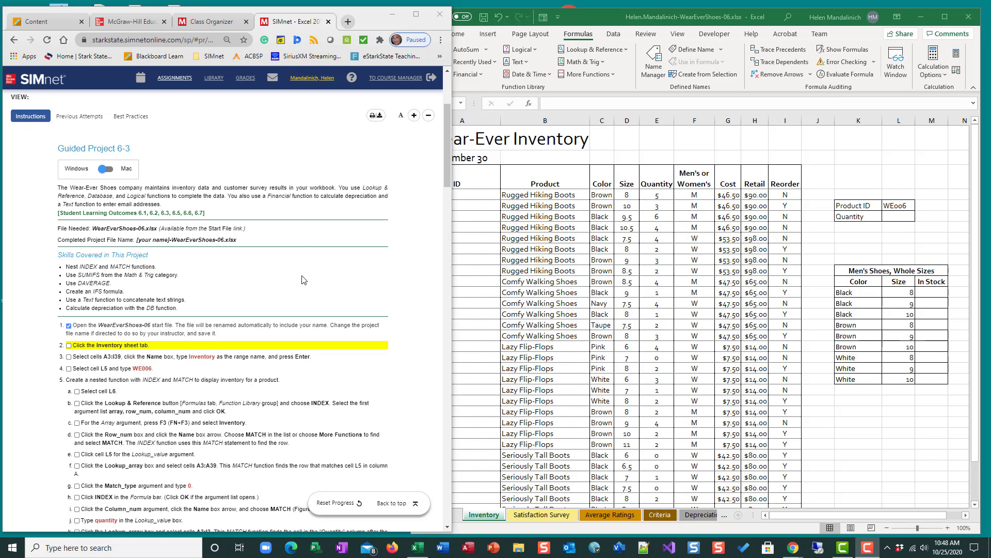
{"action": "scroll", "coordinate": [304, 280], "scroll_direction": "down", "scroll_amount": 2}
{"action": "scroll", "coordinate": [304, 281], "scroll_direction": "down", "scroll_amount": 1}
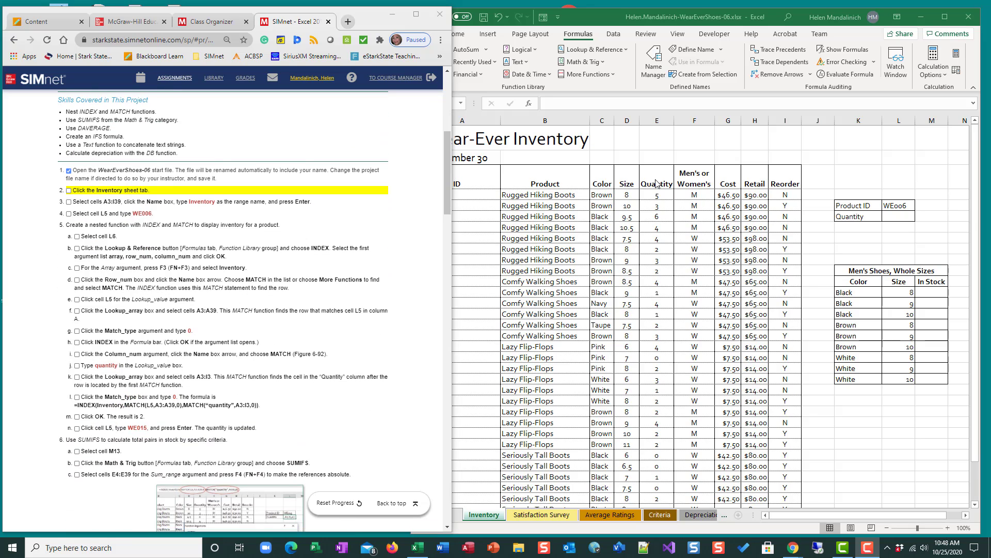
{"action": "left_click", "coordinate": [492, 515]}
{"action": "left_click", "coordinate": [68, 190]}
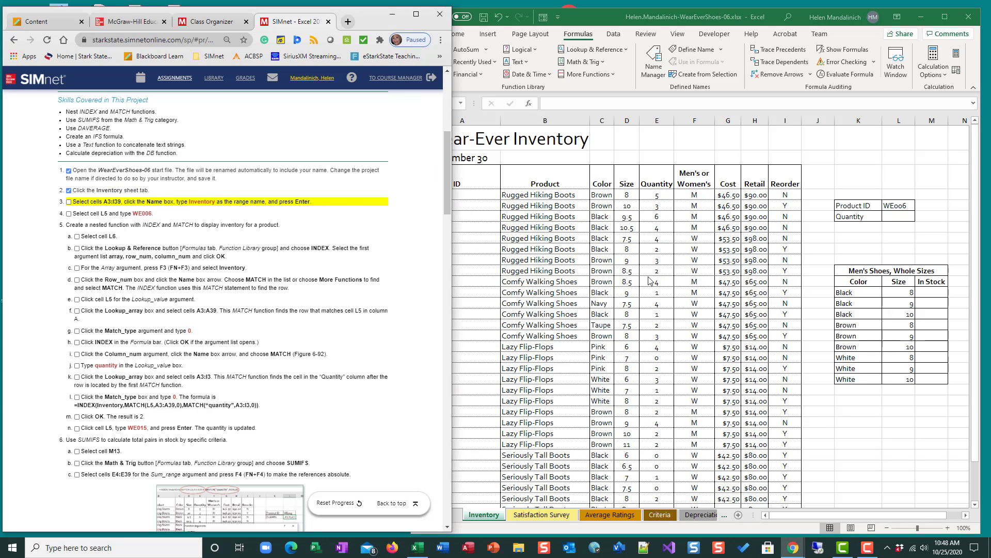
Name the range A3:I39 Inventory in the Excel workbook and mark instruction 3 complete in SIMnet.
{"action": "left_click", "coordinate": [626, 281]}
{"action": "left_click_drag", "start_coordinate": [442, 174], "coordinate": [801, 478]}
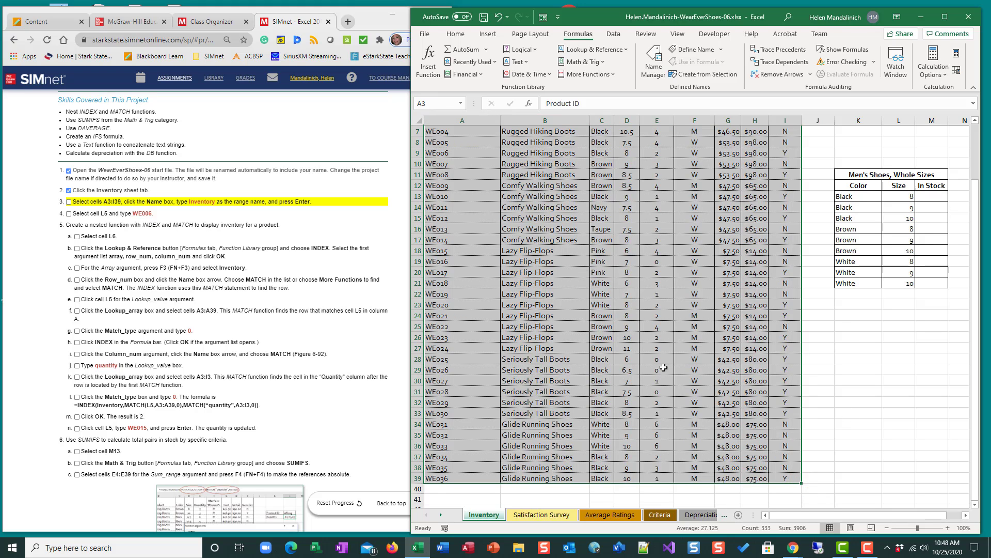
{"action": "left_click", "coordinate": [439, 102]}
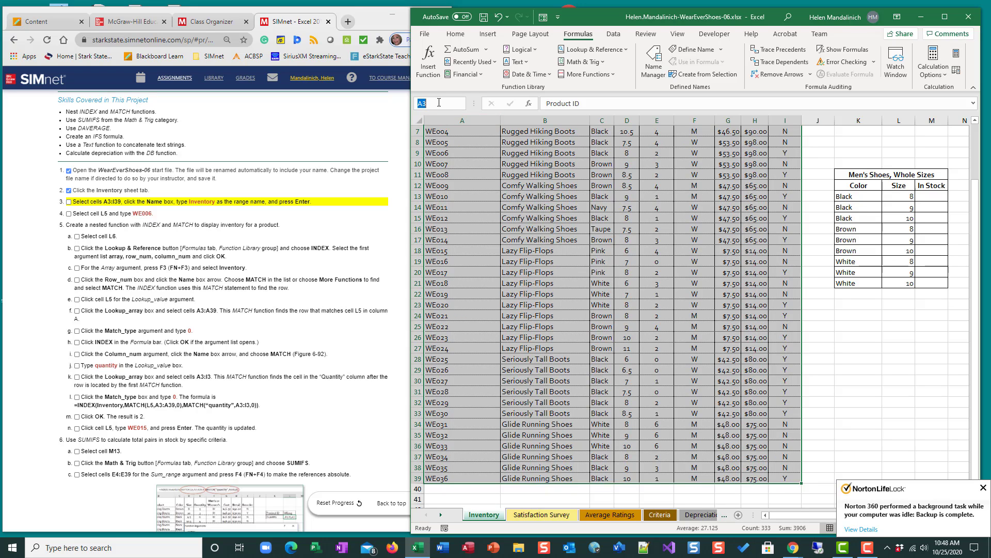
{"action": "type", "text": "Inventory"}
{"action": "key", "text": "Return"}
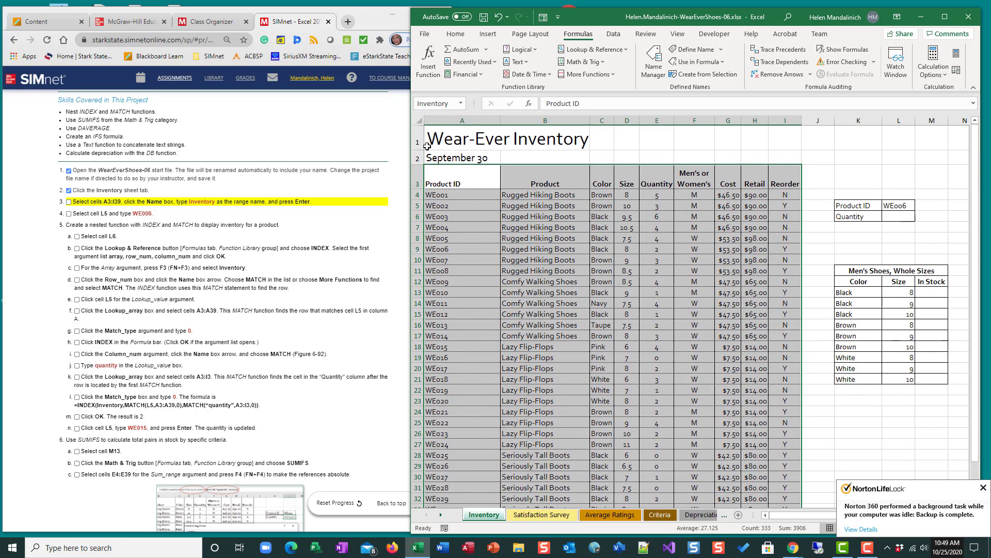
{"action": "left_click", "coordinate": [68, 201]}
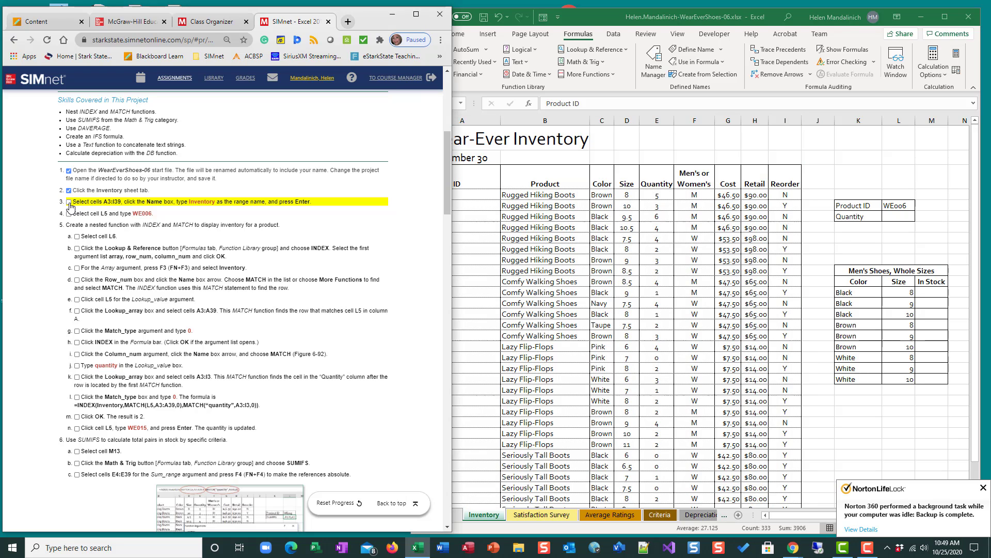
Re-enter the product ID WE006 in cell L5 of the Inventory sheet and mark instruction 4 complete in SIMnet.
{"action": "left_click", "coordinate": [909, 206]}
{"action": "left_click", "coordinate": [910, 206]}
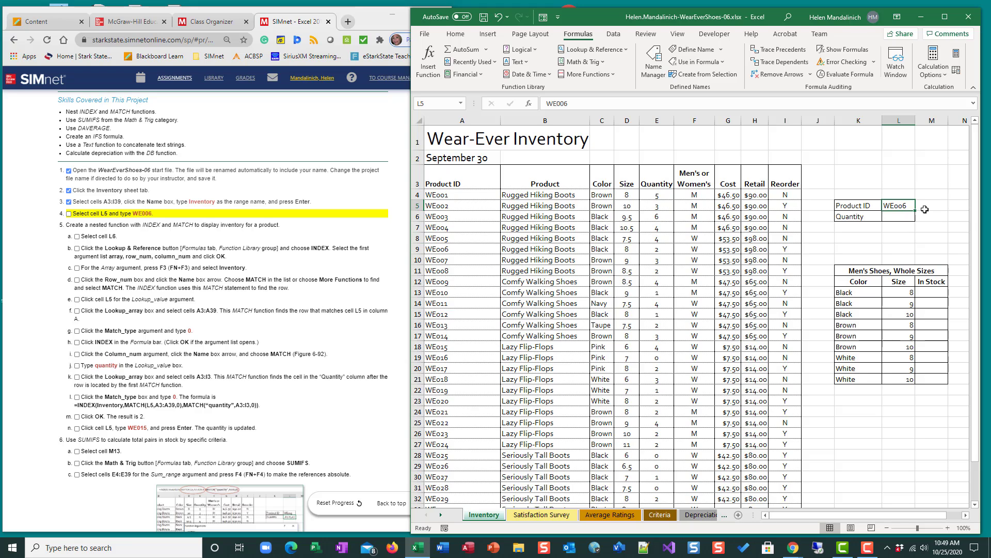
{"action": "key", "text": "Delete"}
{"action": "type", "text": "W"}
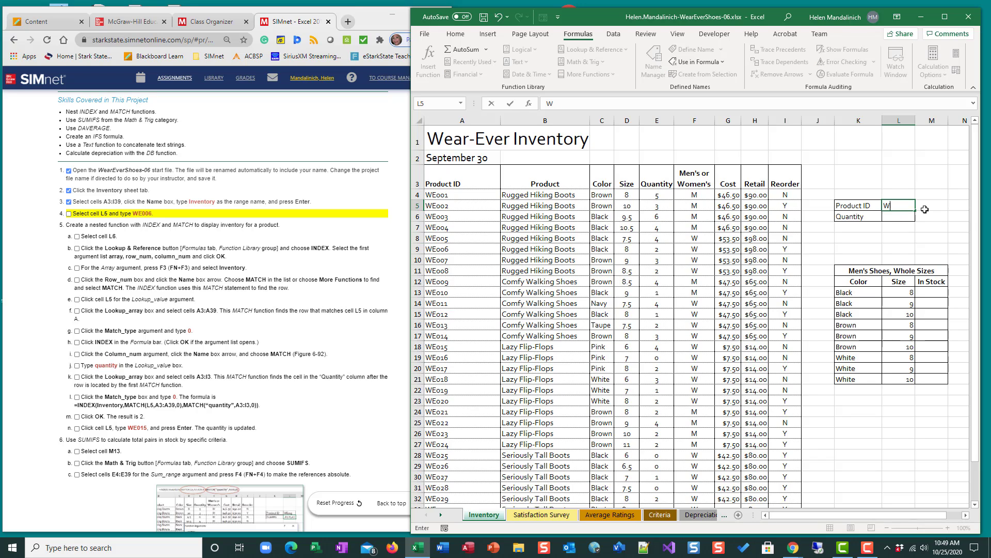
{"action": "type", "text": "E006"}
{"action": "left_click", "coordinate": [931, 227]}
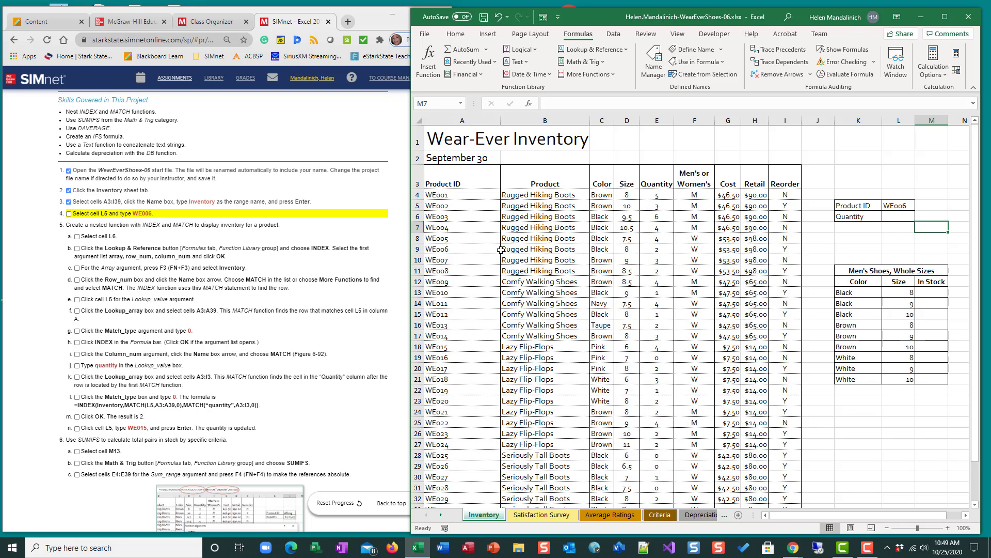
{"action": "left_click", "coordinate": [905, 207]}
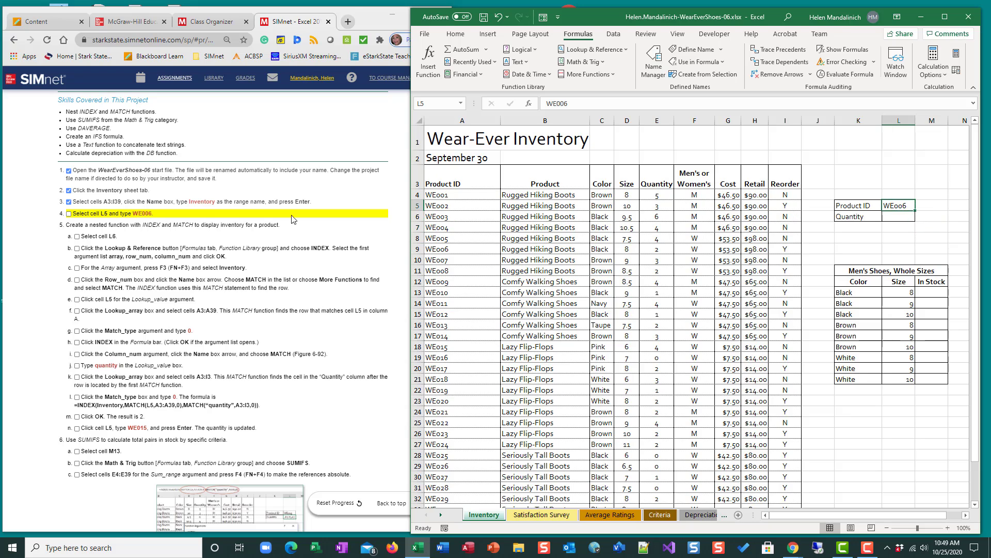
{"action": "left_click", "coordinate": [69, 213]}
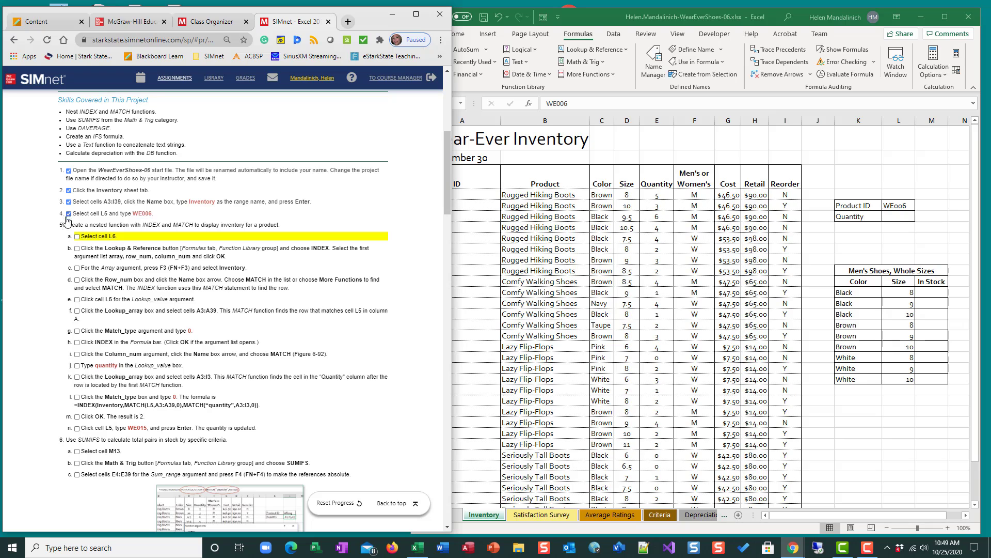
Start an INDEX function in cell L6 using the array,row_num,column_num argument list, and mark instructions 5a and 5b complete.
{"action": "left_click", "coordinate": [77, 237]}
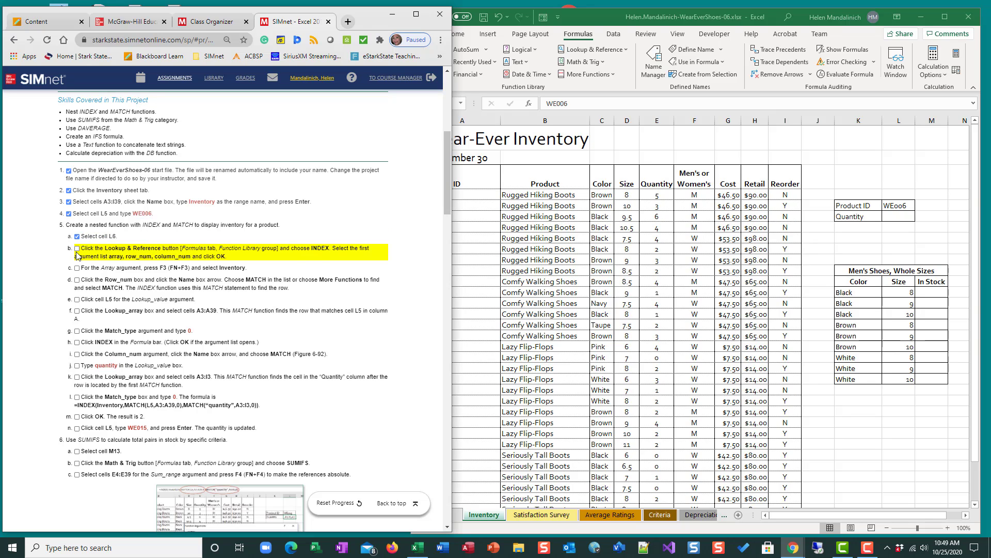
{"action": "left_click", "coordinate": [899, 216]}
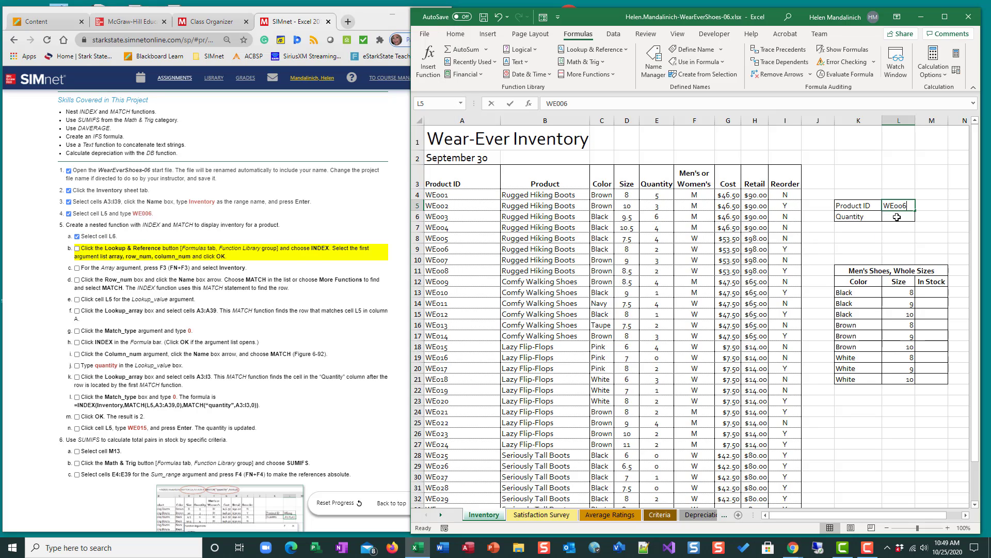
{"action": "left_click", "coordinate": [898, 217]}
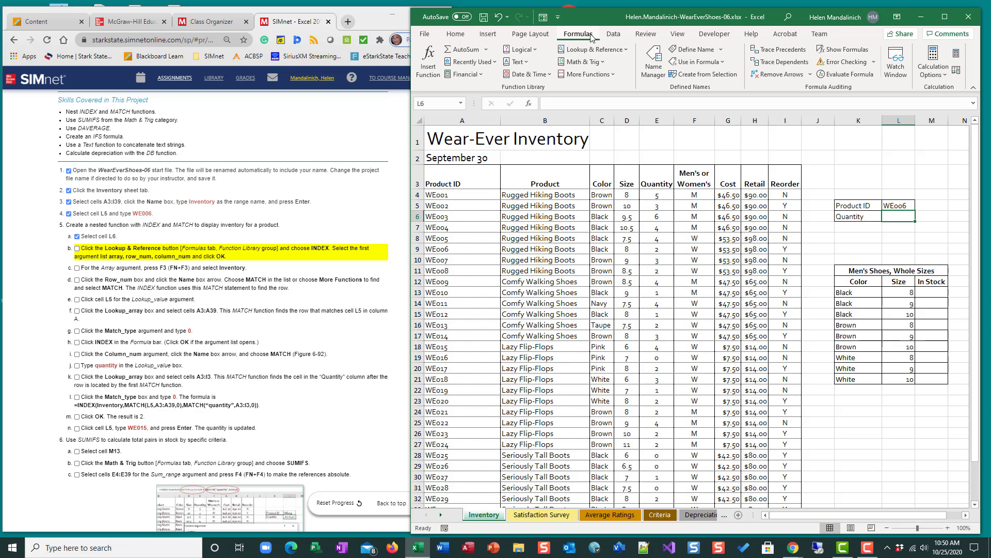
{"action": "left_click", "coordinate": [573, 49]}
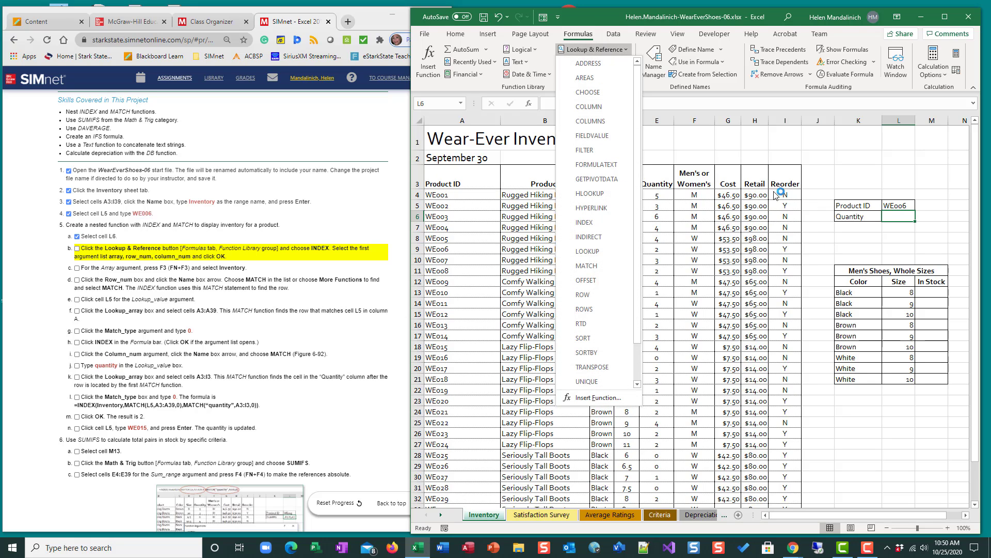
{"action": "left_click", "coordinate": [607, 223]}
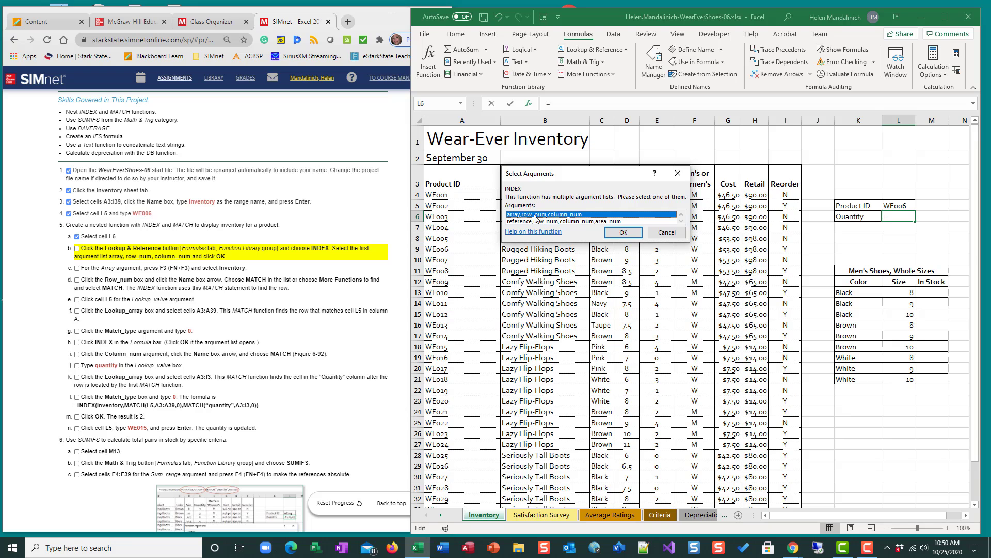
{"action": "left_click", "coordinate": [623, 233]}
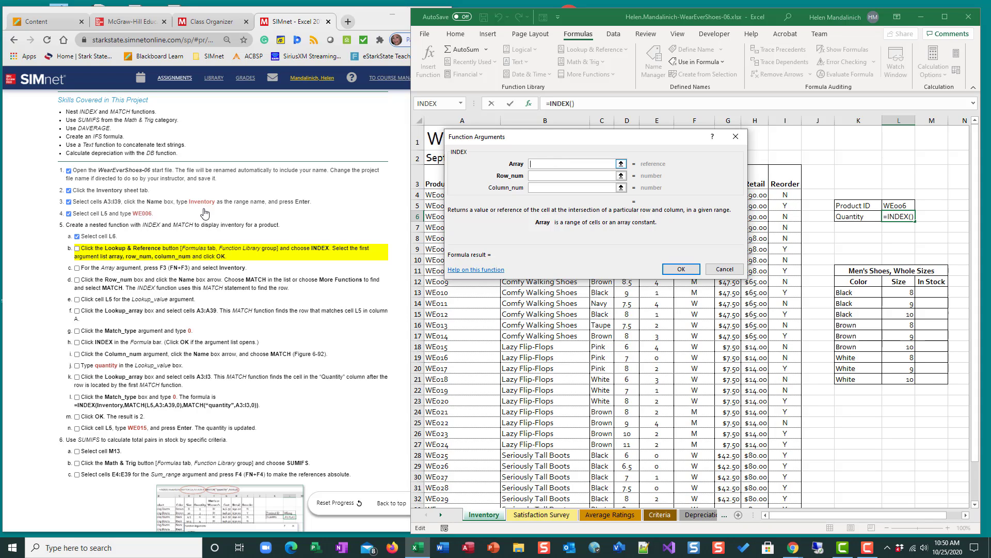
{"action": "left_click", "coordinate": [76, 248]}
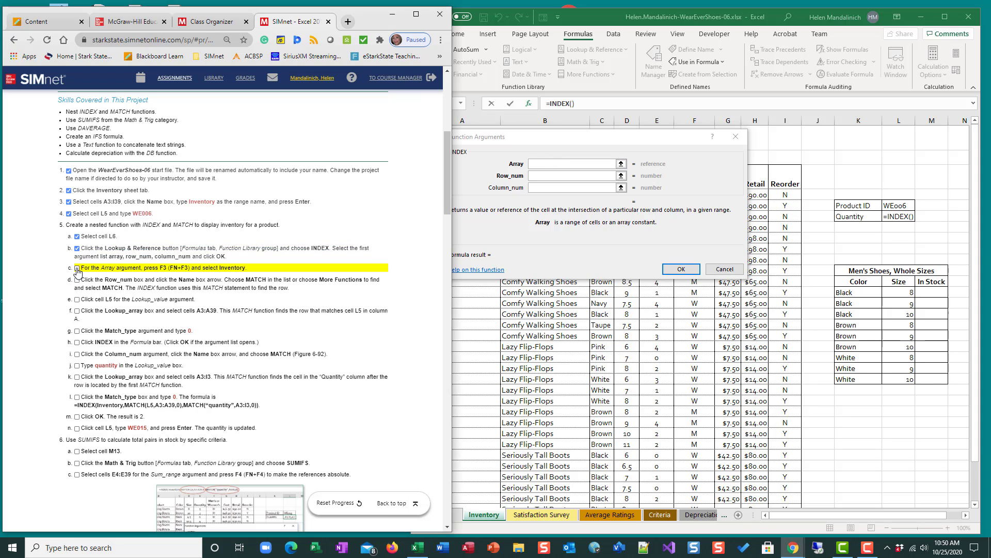
Set the INDEX function's Array argument to the named range Inventory and mark instruction 5c complete.
{"action": "left_click", "coordinate": [77, 267]}
{"action": "left_click", "coordinate": [562, 164]}
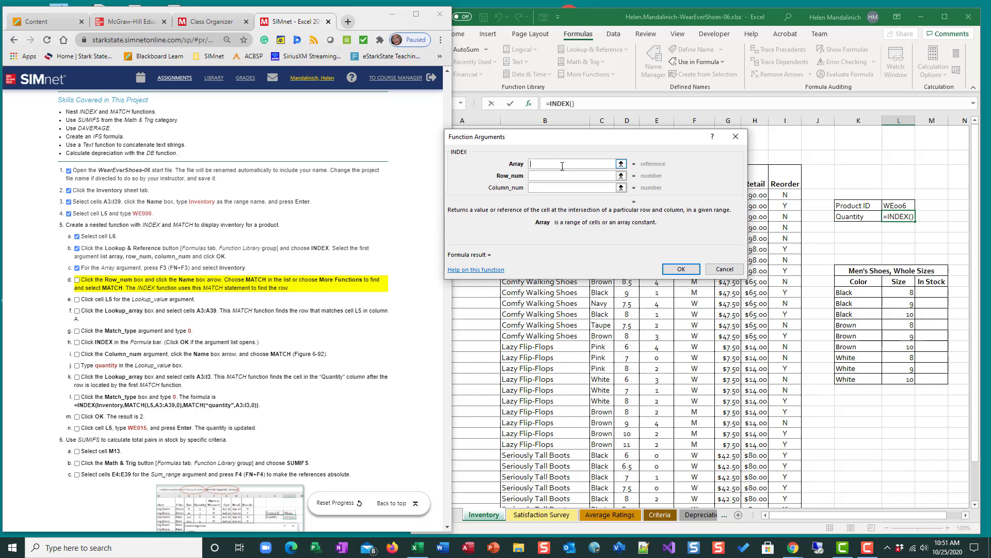
{"action": "key", "text": "F3"}
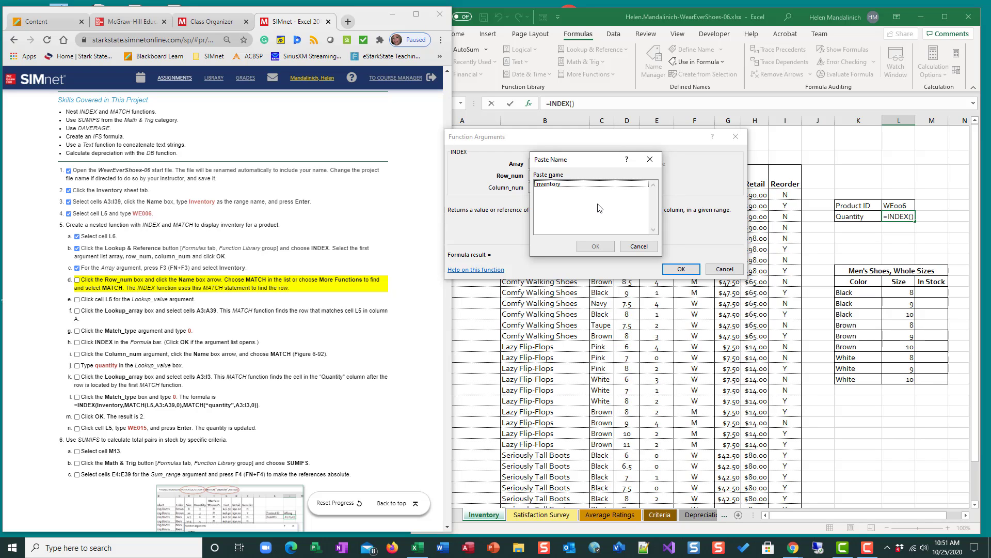
{"action": "left_click", "coordinate": [559, 184]}
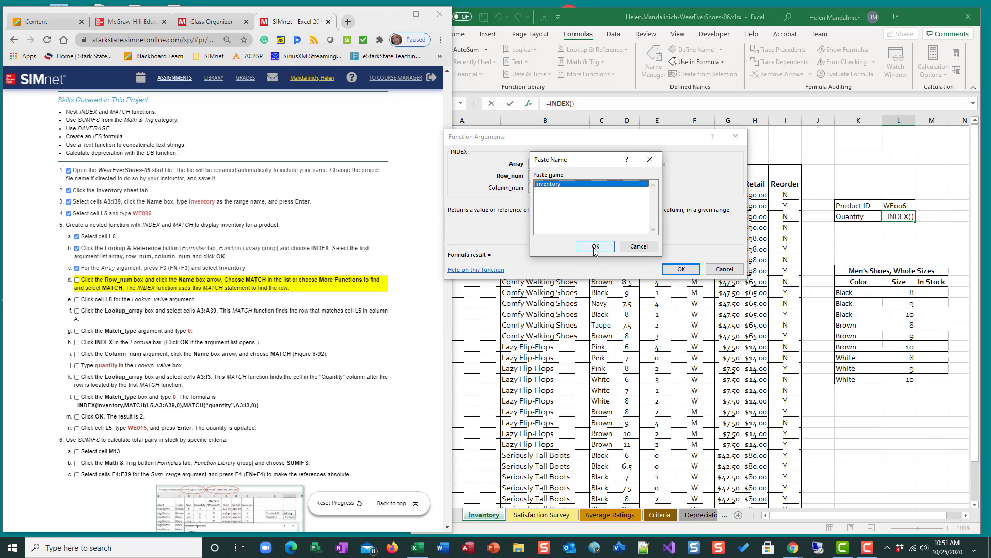
{"action": "left_click", "coordinate": [596, 247]}
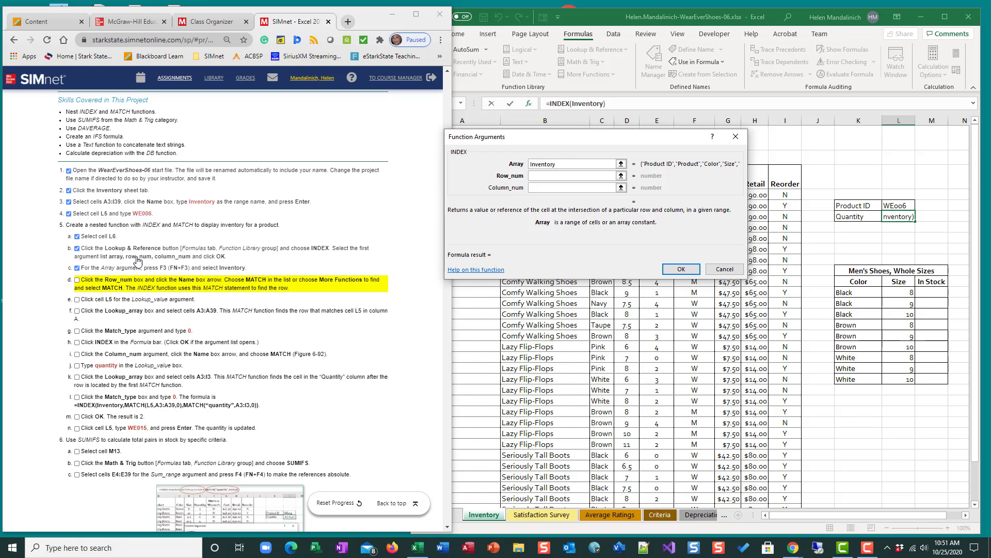
Nest a MATCH function in INDEX's Row_num argument, finding it by searching the function library for "match".
{"action": "left_click", "coordinate": [535, 175]}
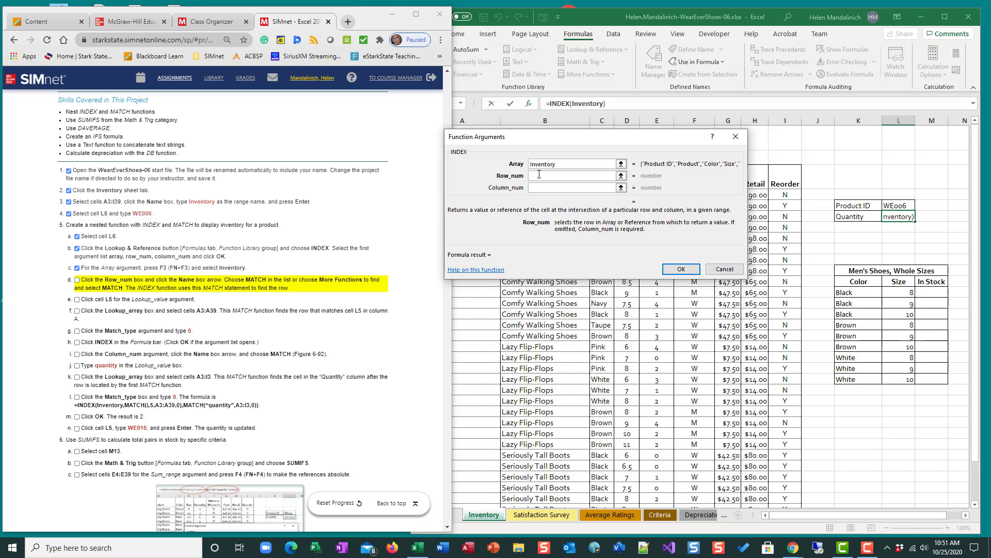
{"action": "left_click", "coordinate": [457, 107]}
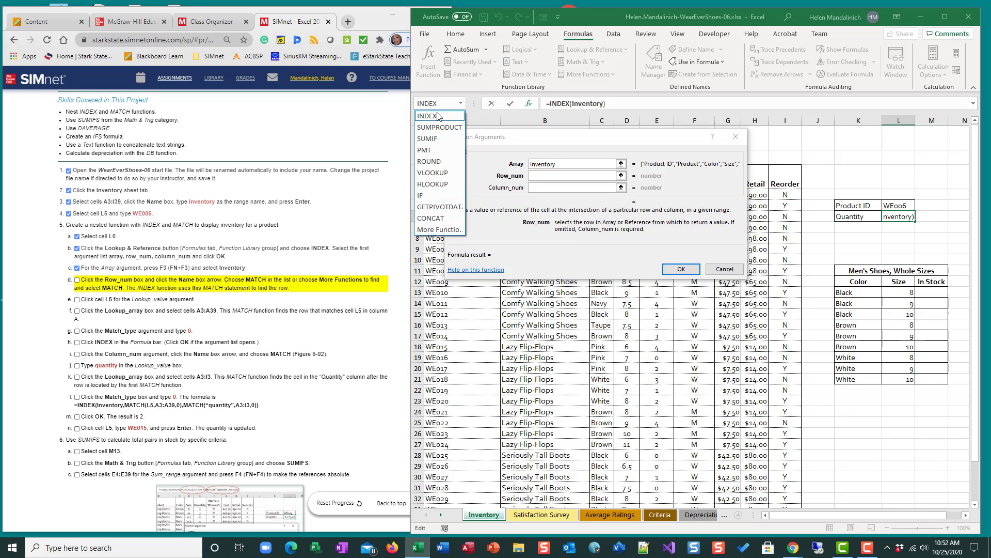
{"action": "left_click", "coordinate": [432, 230]}
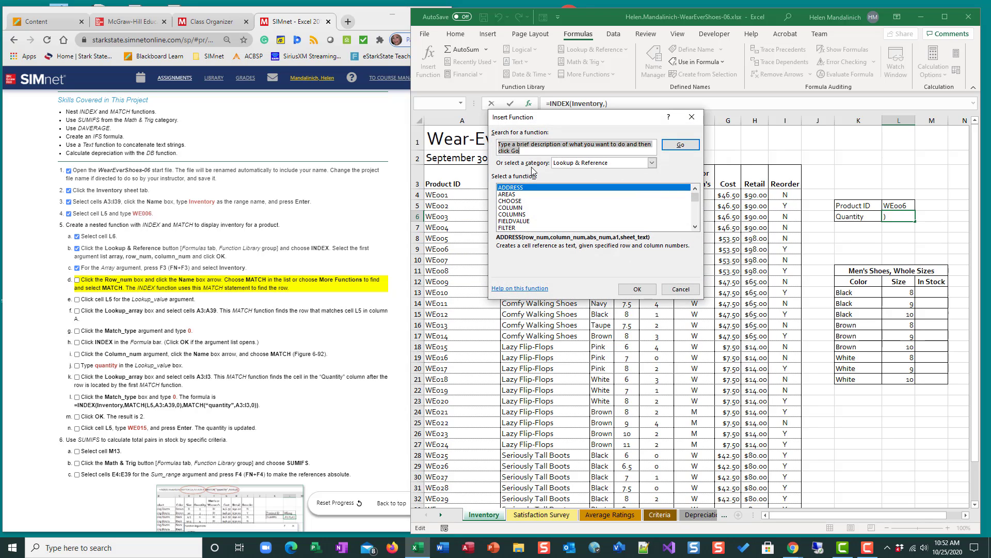
{"action": "type", "text": "match"}
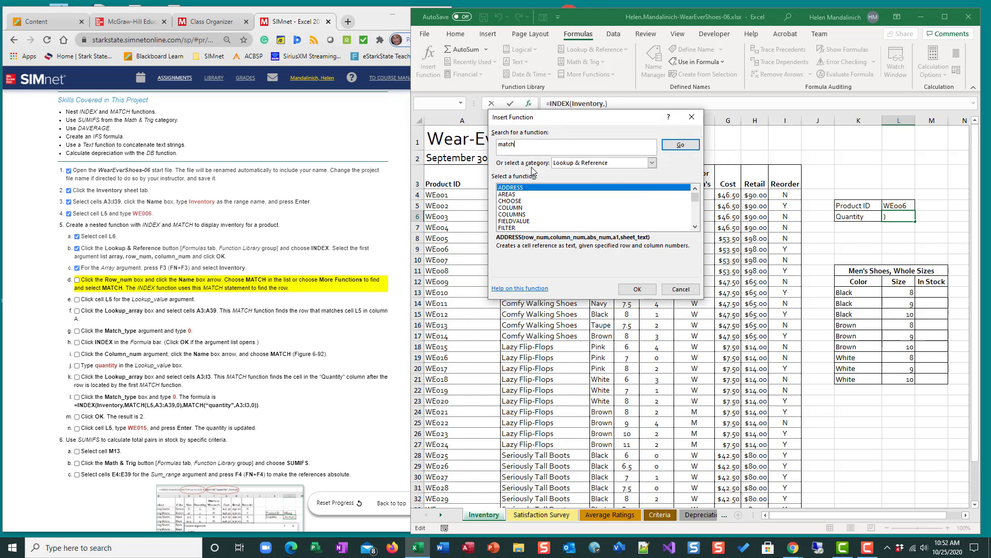
{"action": "left_click", "coordinate": [680, 144]}
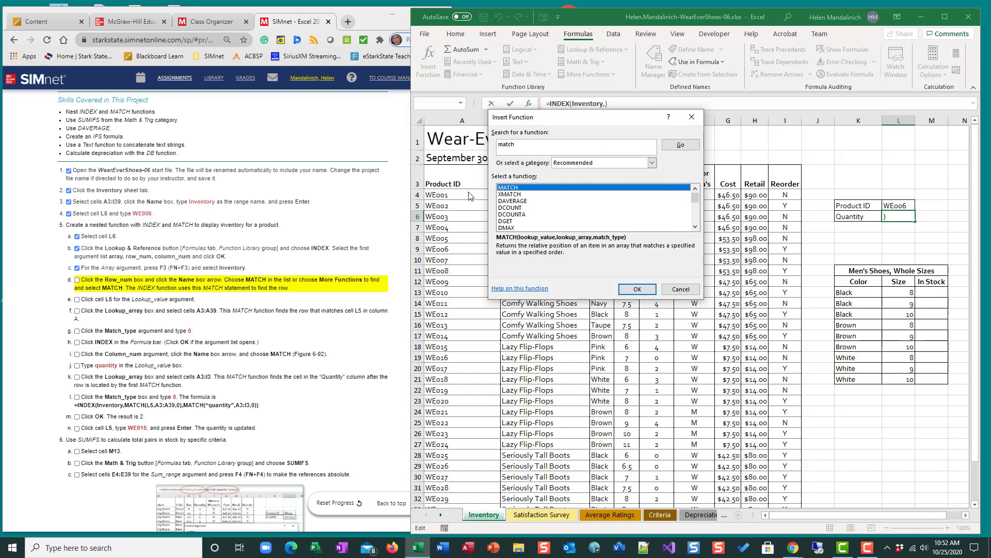
{"action": "left_click", "coordinate": [637, 291]}
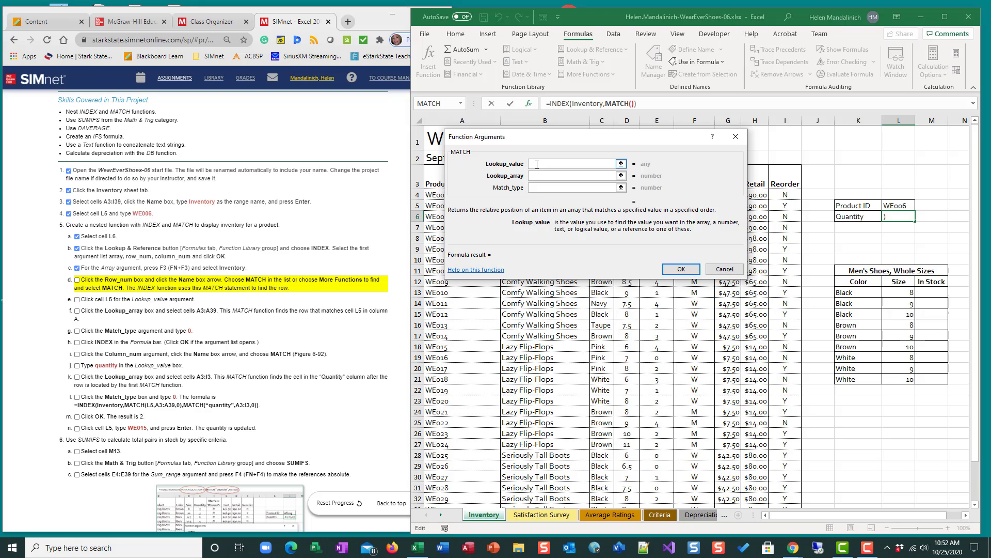
Set MATCH's Lookup_value to L5 and Lookup_array to A3:A39, and mark instruction 5d complete.
{"action": "left_click", "coordinate": [904, 207]}
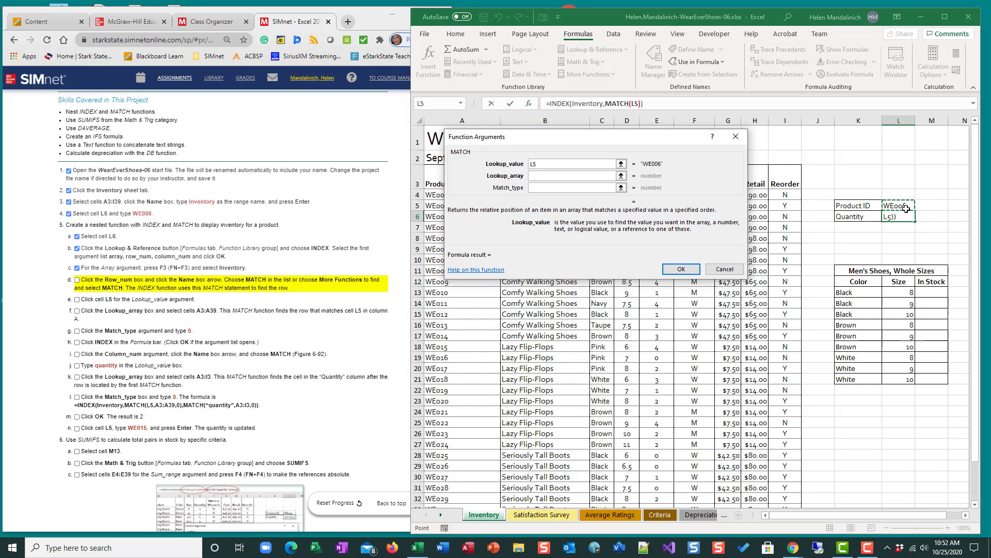
{"action": "left_click", "coordinate": [78, 280]}
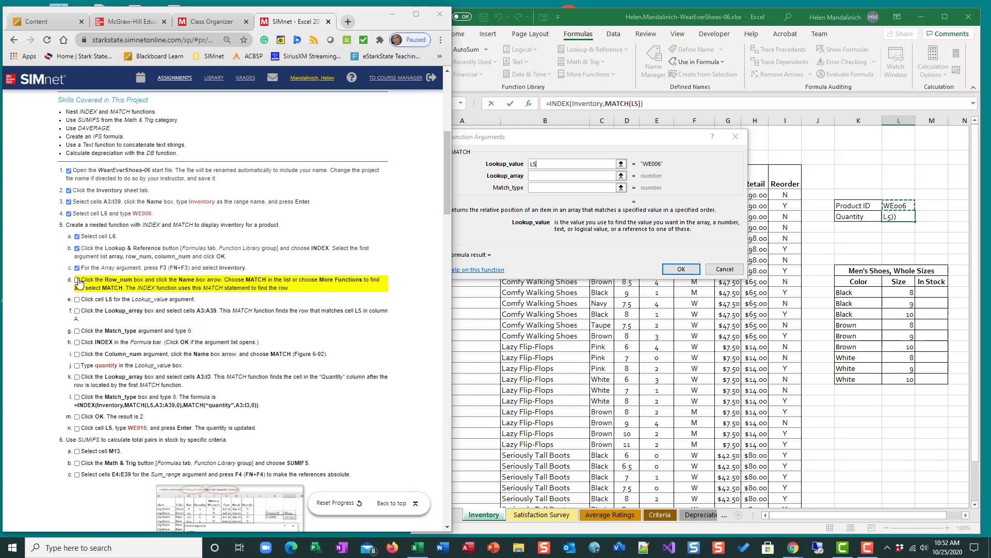
{"action": "left_click", "coordinate": [567, 164]}
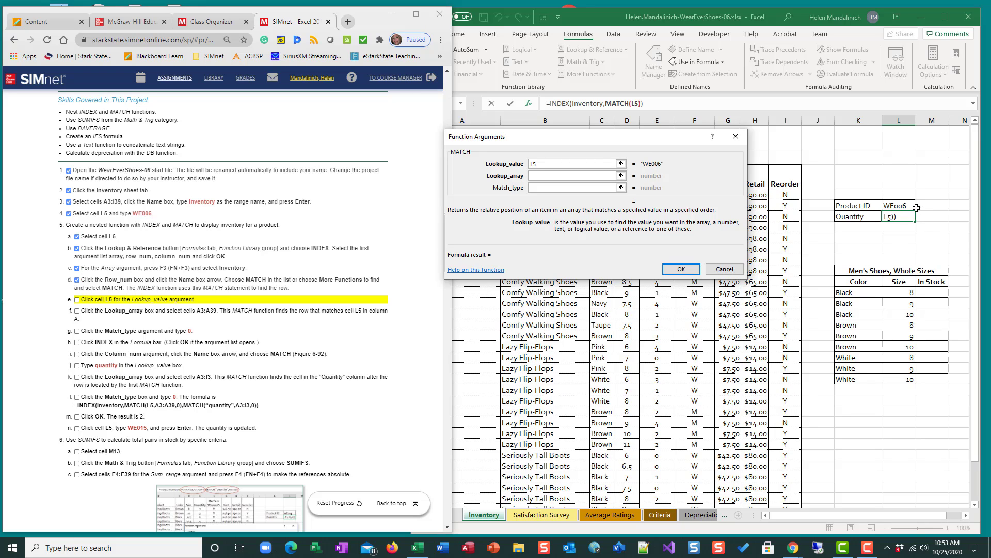
{"action": "left_click", "coordinate": [541, 176]}
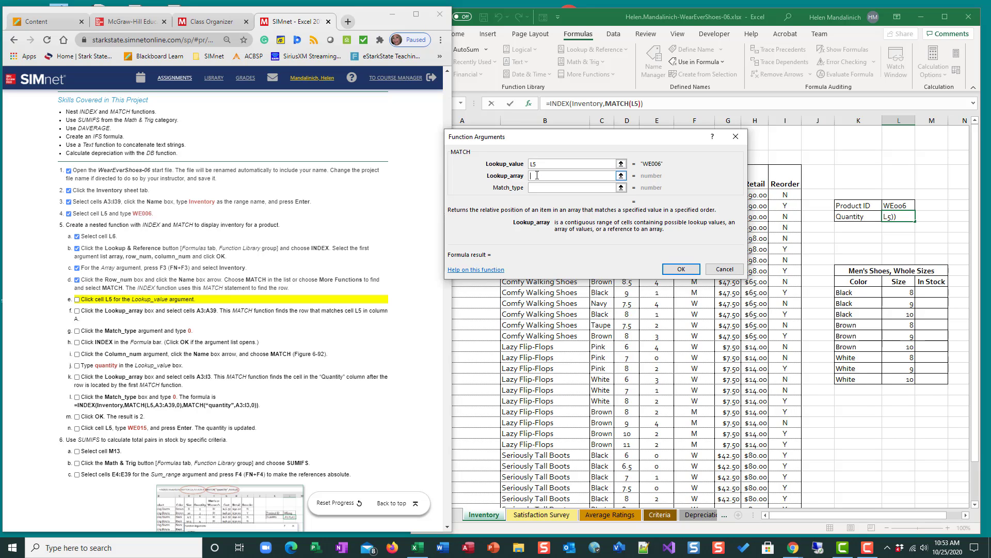
{"action": "type", "text": "A3:A39"}
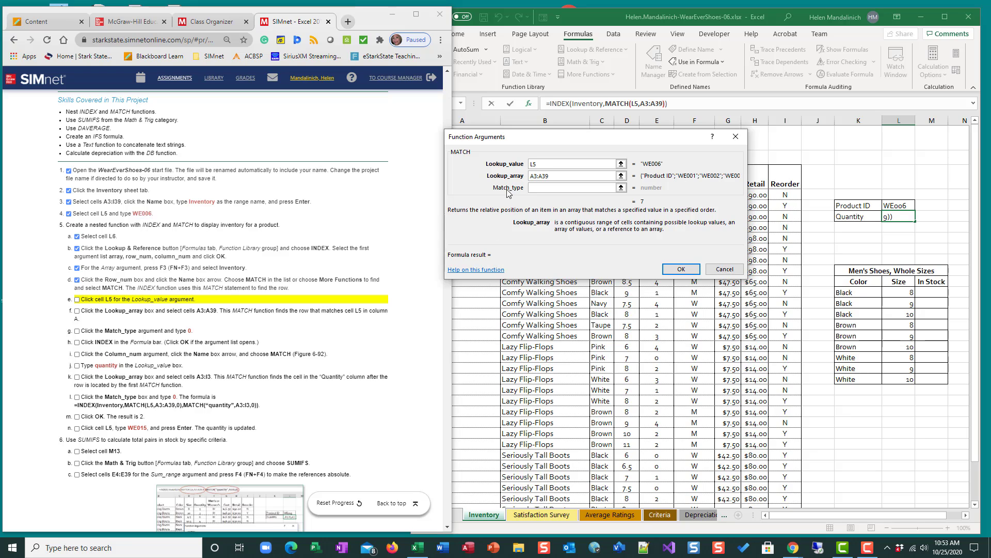
{"action": "left_click_drag", "start_coordinate": [541, 139], "coordinate": [676, 139]}
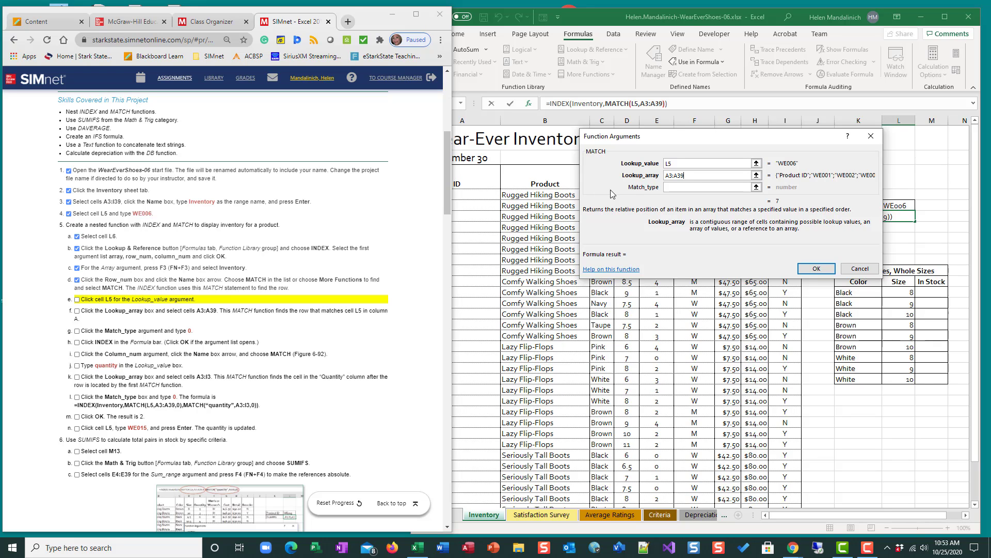
{"action": "left_click", "coordinate": [481, 202]}
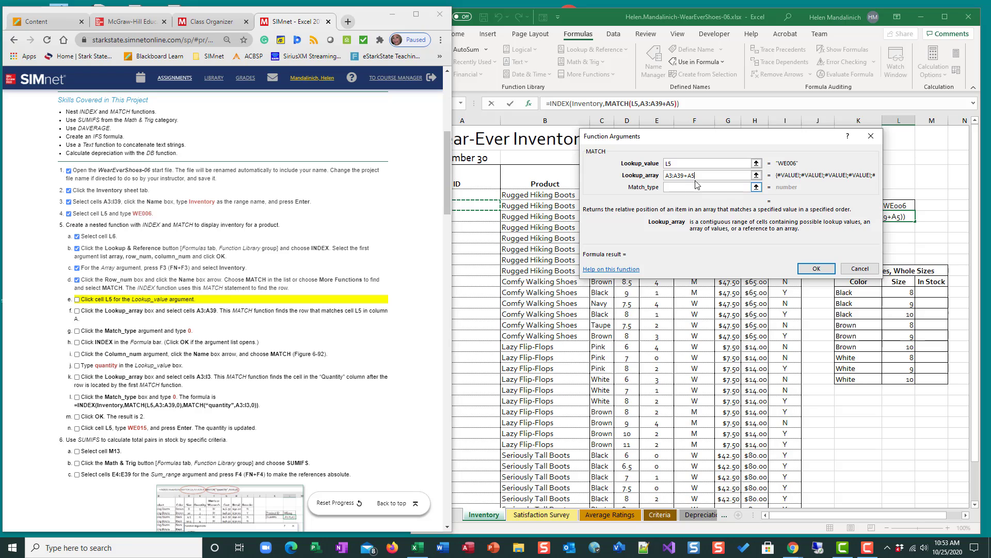
{"action": "key", "text": "BackSpace"}
{"action": "key", "text": "BackSpace"}
{"action": "key", "text": "BackSpace"}
{"action": "key", "text": "BackSpace"}
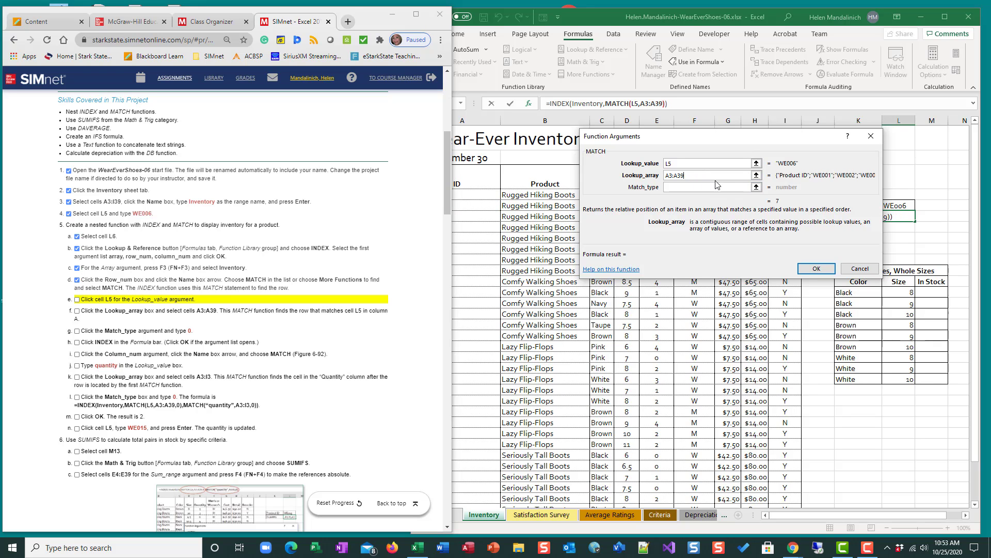
{"action": "type", "text": "9"}
Narrow the browser window to uncover the worksheet's Product ID column, and mark instructions 5e and 5f complete.
{"action": "left_click_drag", "start_coordinate": [453, 107], "coordinate": [407, 108]}
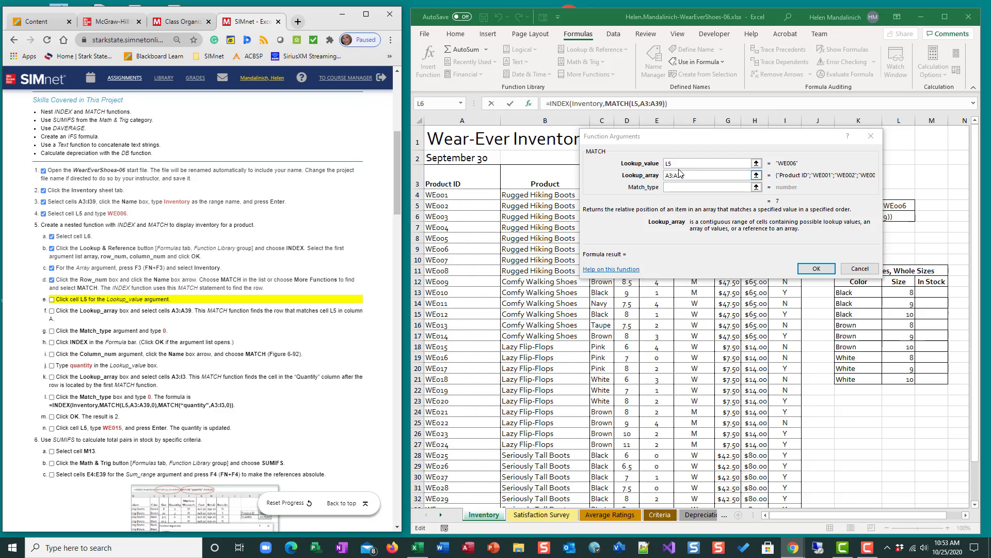
{"action": "type", "text": "39"}
{"action": "left_click", "coordinate": [52, 300]}
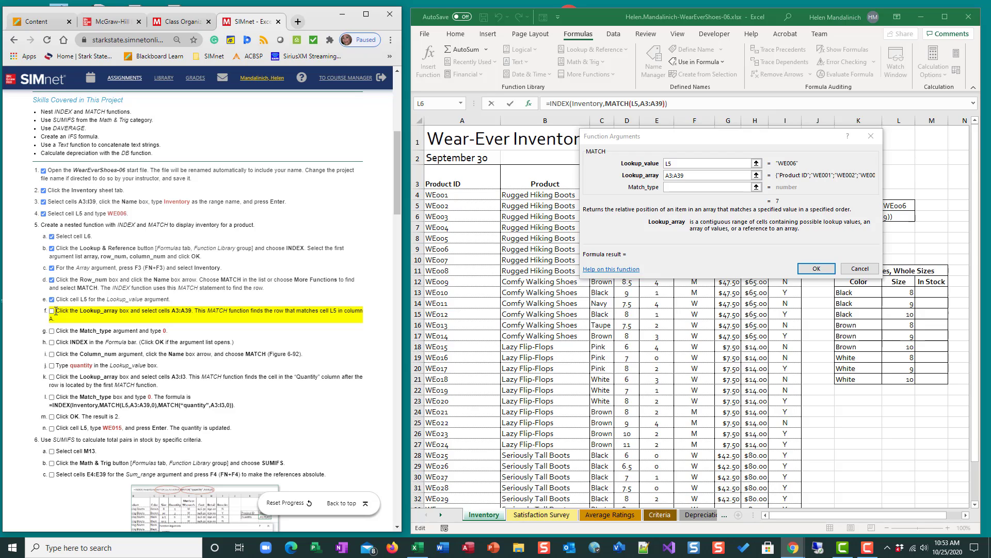
{"action": "left_click", "coordinate": [52, 311]}
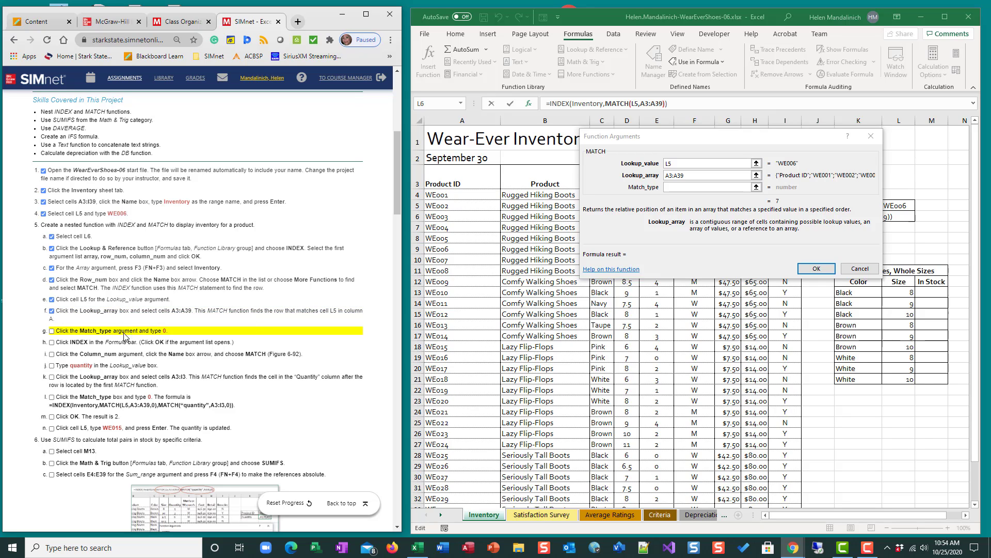
Set the row MATCH function's Match_type to 0 and mark instruction 5g complete.
{"action": "left_click", "coordinate": [696, 187]}
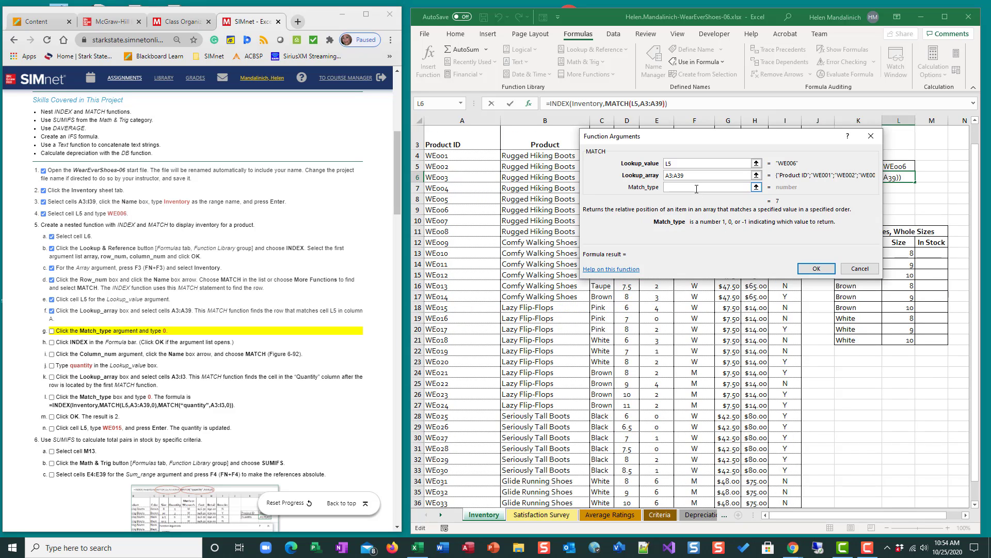
{"action": "type", "text": "0"}
{"action": "left_click", "coordinate": [52, 331]}
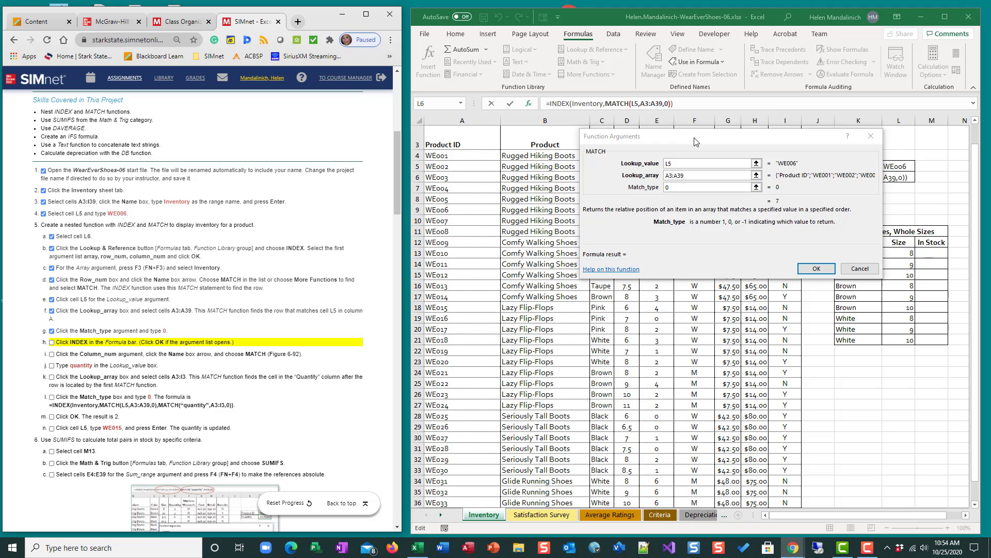
Return to the INDEX function's arguments using the array,row_num,column_num list, and mark instruction 5h complete.
{"action": "left_click_drag", "start_coordinate": [697, 137], "coordinate": [638, 233]}
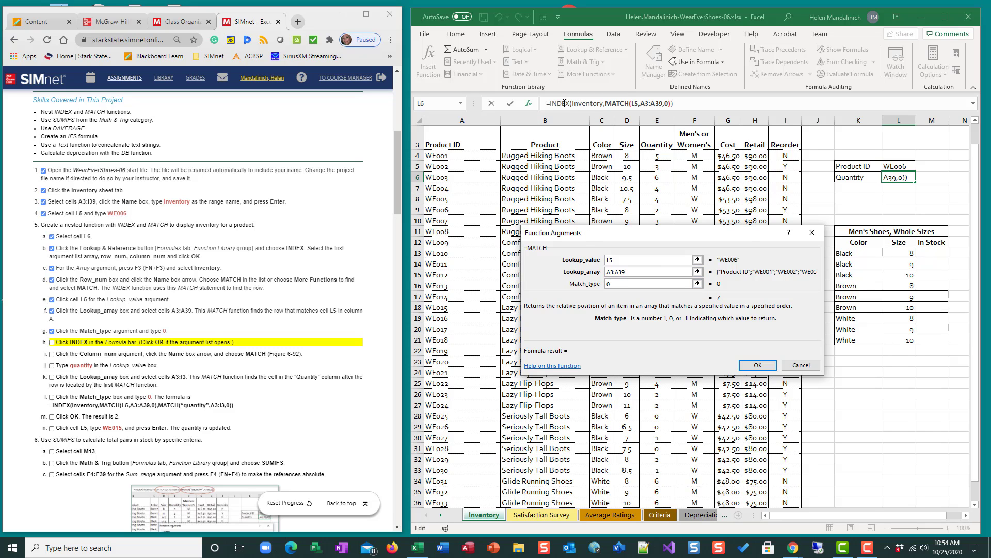
{"action": "left_click", "coordinate": [564, 103]}
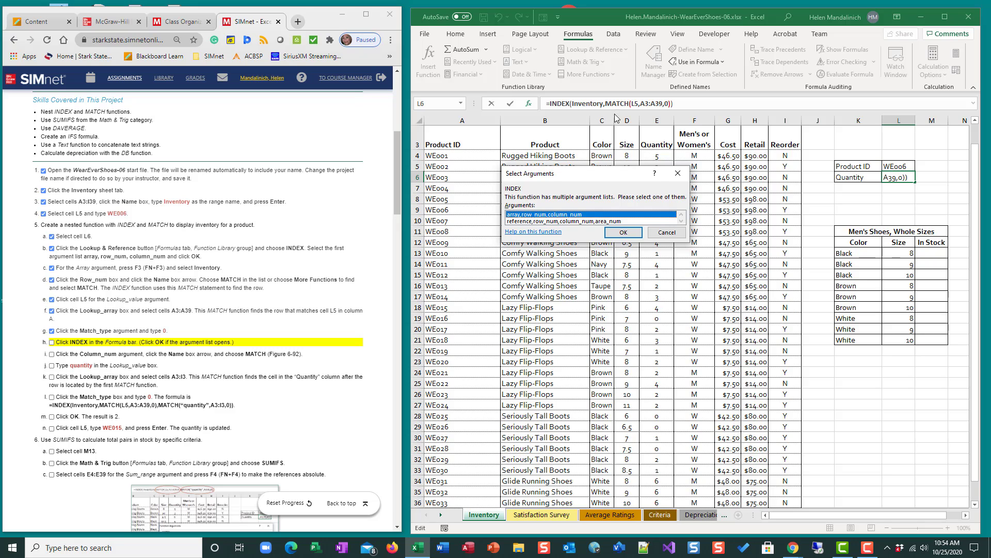
{"action": "left_click", "coordinate": [624, 233]}
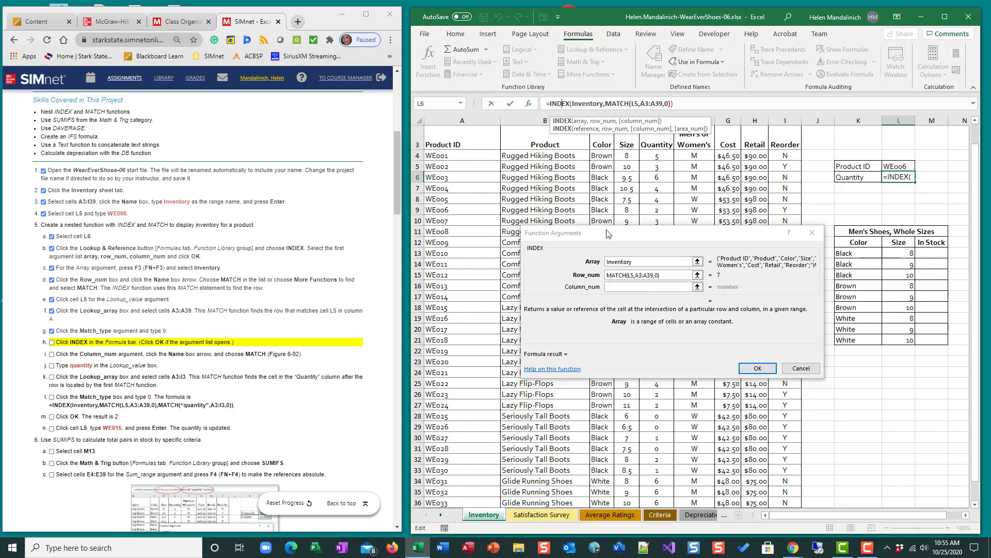
{"action": "left_click", "coordinate": [627, 287]}
{"action": "left_click", "coordinate": [51, 343]}
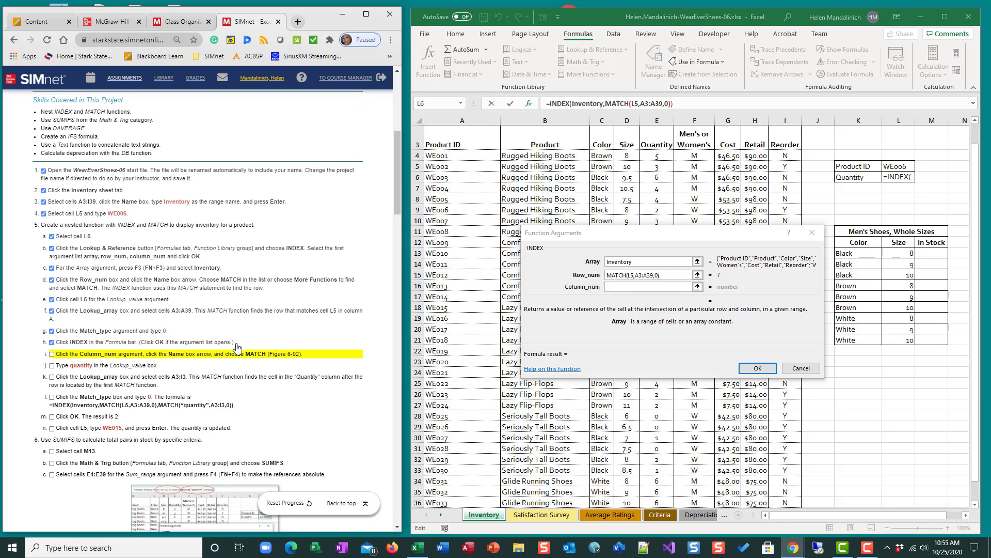
Nest a second MATCH function in INDEX's Column_num argument and mark instruction 5i complete.
{"action": "left_click", "coordinate": [619, 287]}
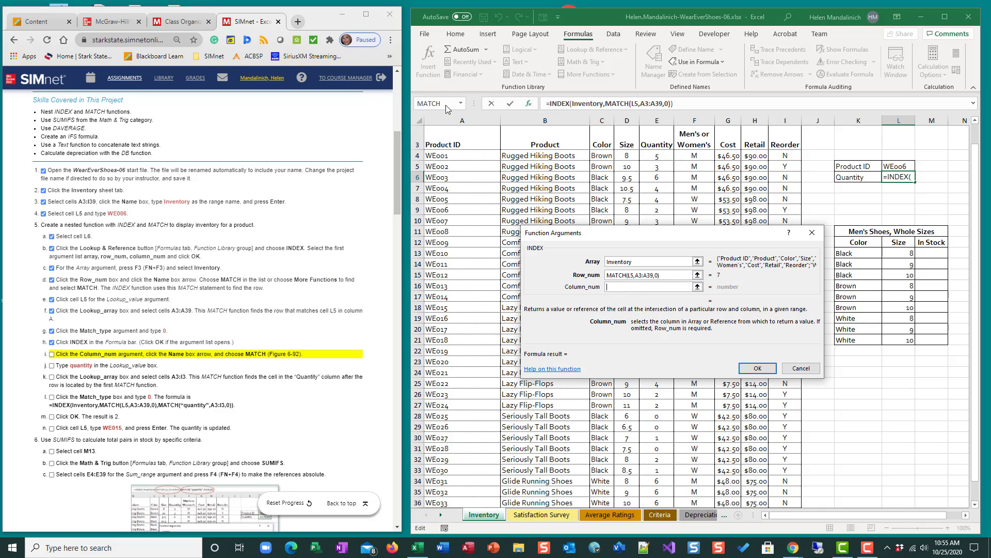
{"action": "left_click", "coordinate": [462, 104]}
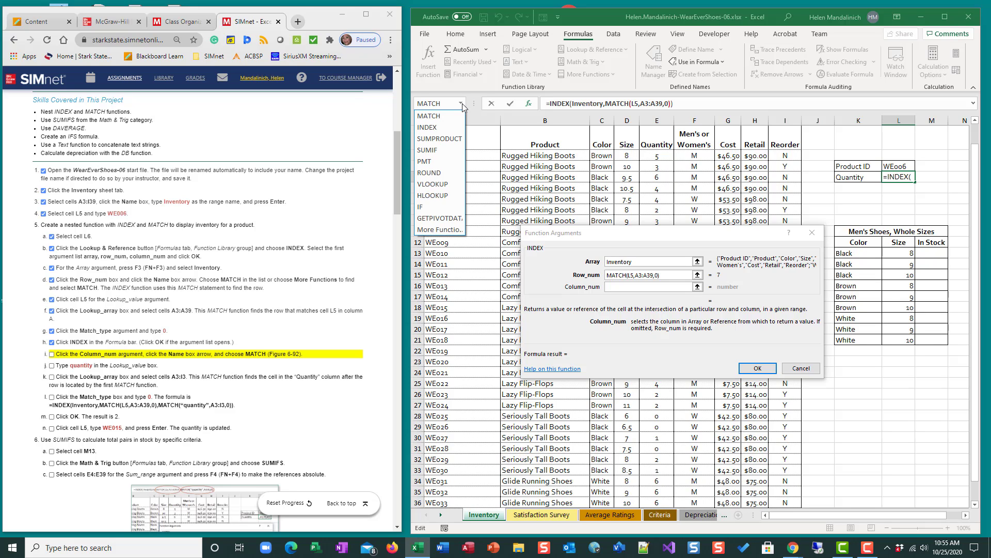
{"action": "left_click", "coordinate": [442, 117]}
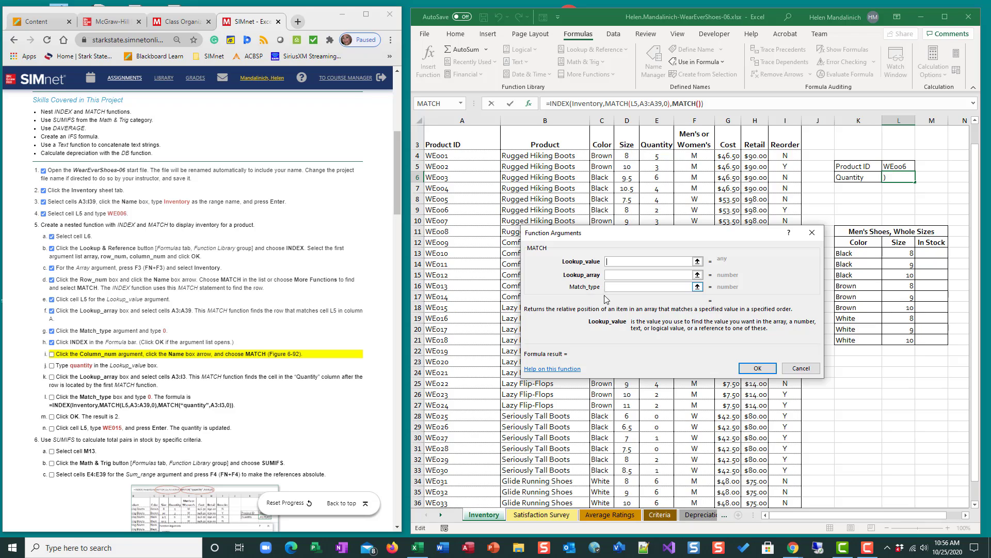
{"action": "left_click", "coordinate": [56, 355]}
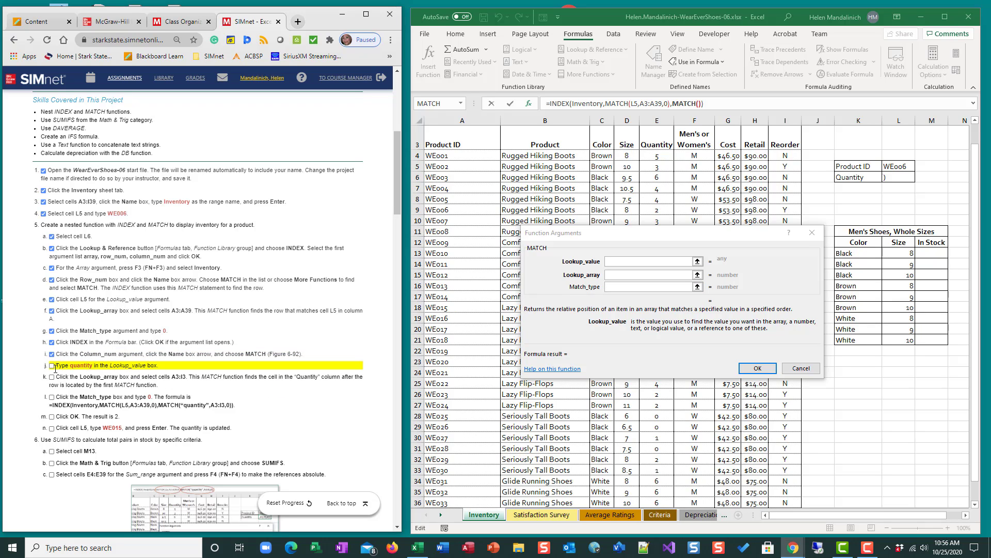
Enter Quantity as the Lookup_value of the column MATCH function.
{"action": "left_click", "coordinate": [634, 262]}
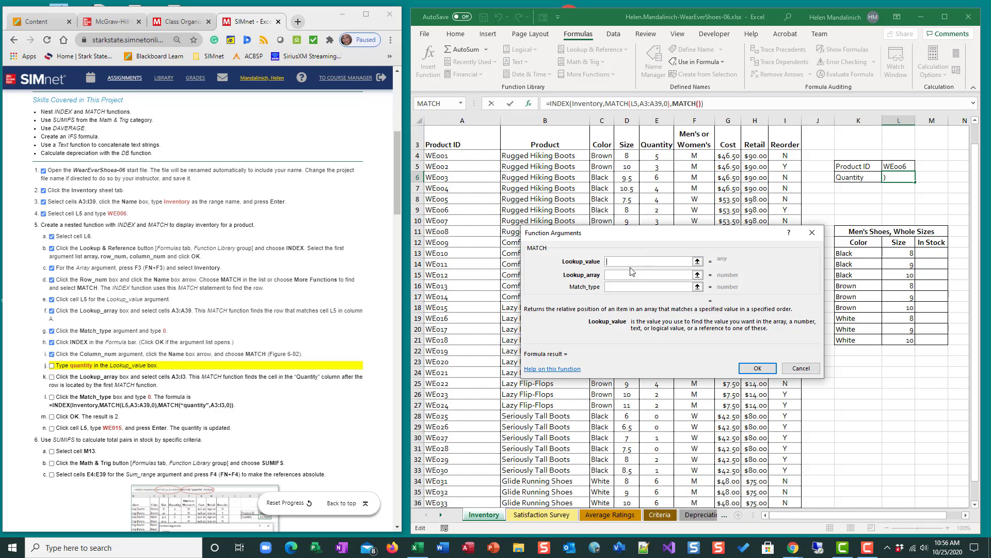
{"action": "left_click", "coordinate": [658, 144]}
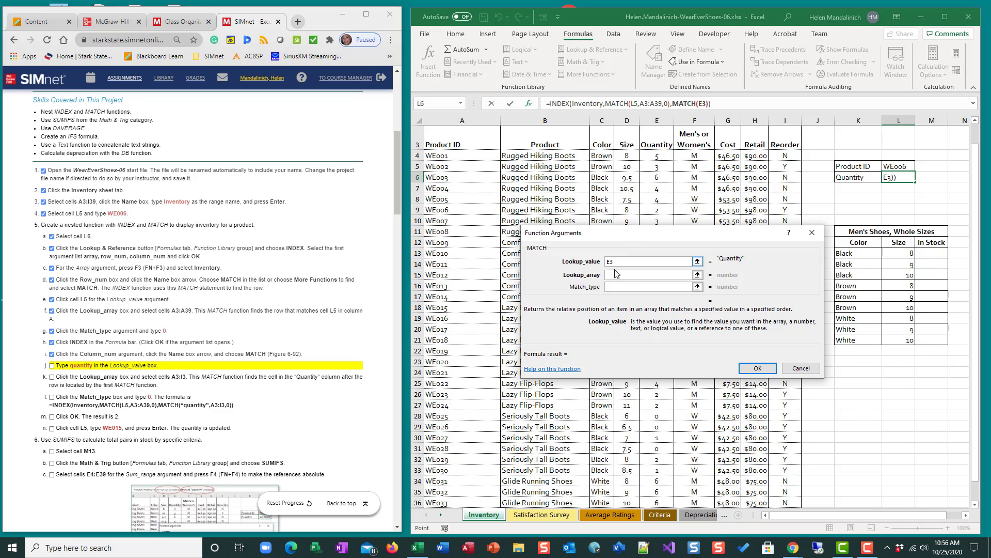
{"action": "key", "text": "BackSpace"}
{"action": "key", "text": "BackSpace"}
{"action": "type", "text": "Quanti"}
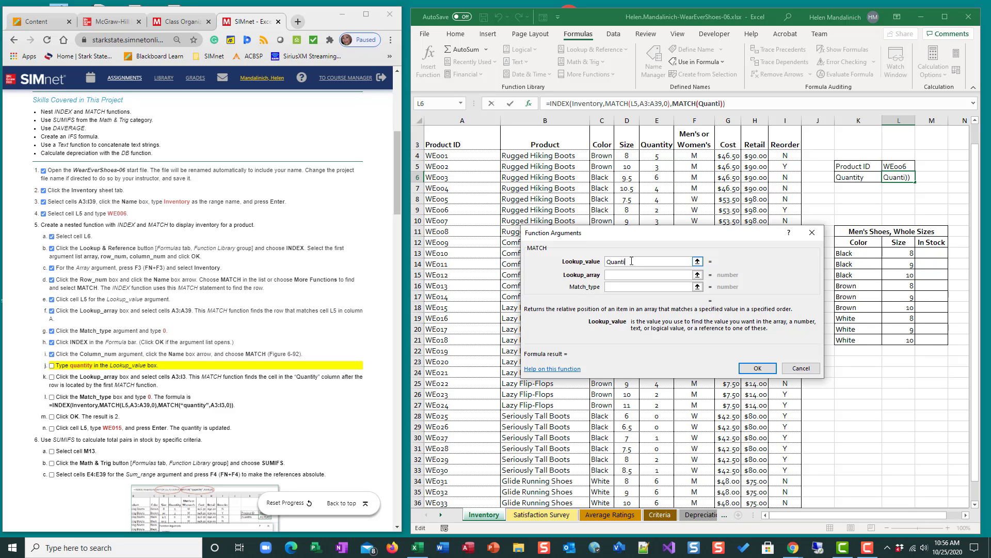
{"action": "type", "text": "ty"}
Set the column MATCH's Lookup_array to A3:I3 and Match_type to 0, and mark instructions 5j and 5k complete.
{"action": "left_click", "coordinate": [625, 274]}
{"action": "left_click", "coordinate": [625, 275]}
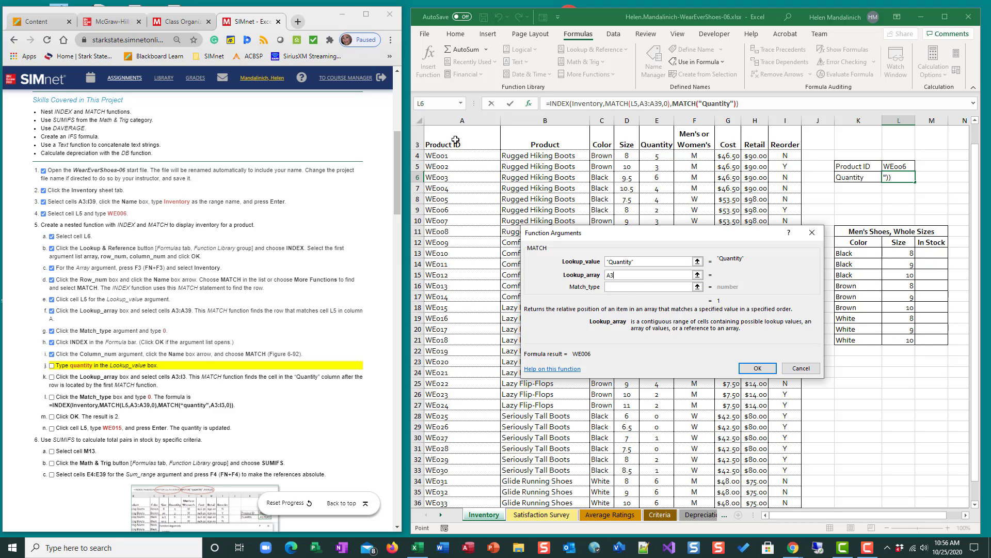
{"action": "left_click_drag", "start_coordinate": [455, 140], "coordinate": [785, 141]}
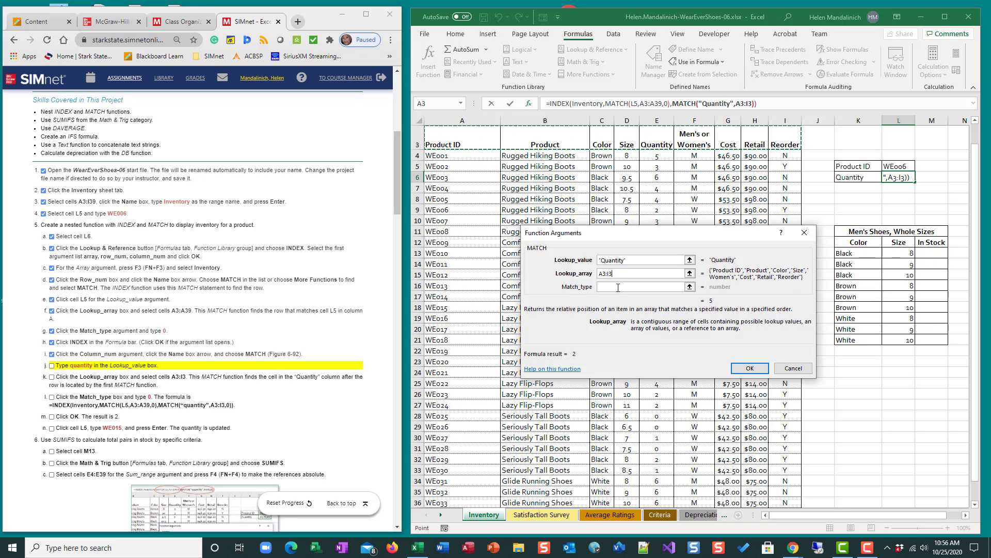
{"action": "left_click", "coordinate": [618, 287]}
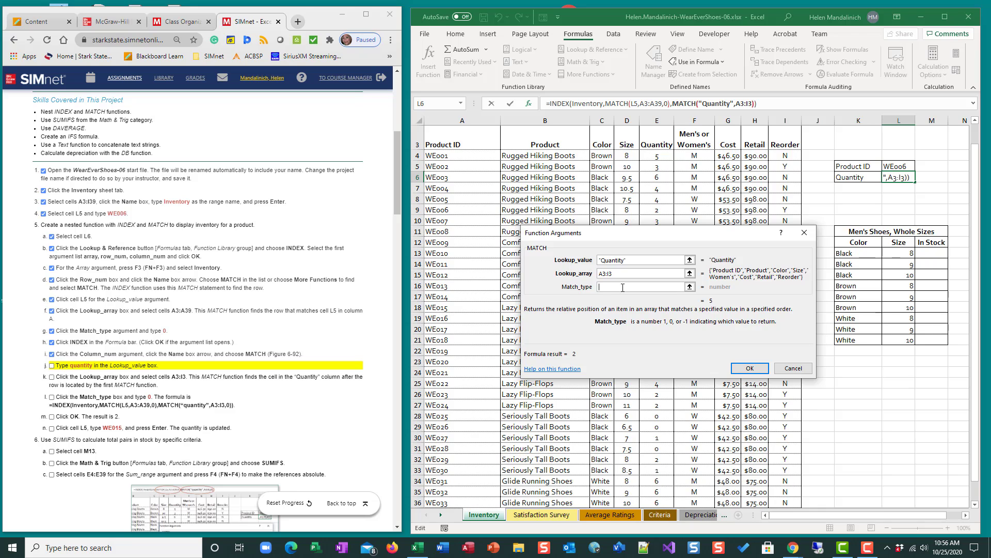
{"action": "type", "text": "0"}
{"action": "left_click", "coordinate": [52, 380]}
{"action": "left_click", "coordinate": [51, 365]}
{"action": "scroll", "coordinate": [149, 374], "scroll_direction": "down", "scroll_amount": 2}
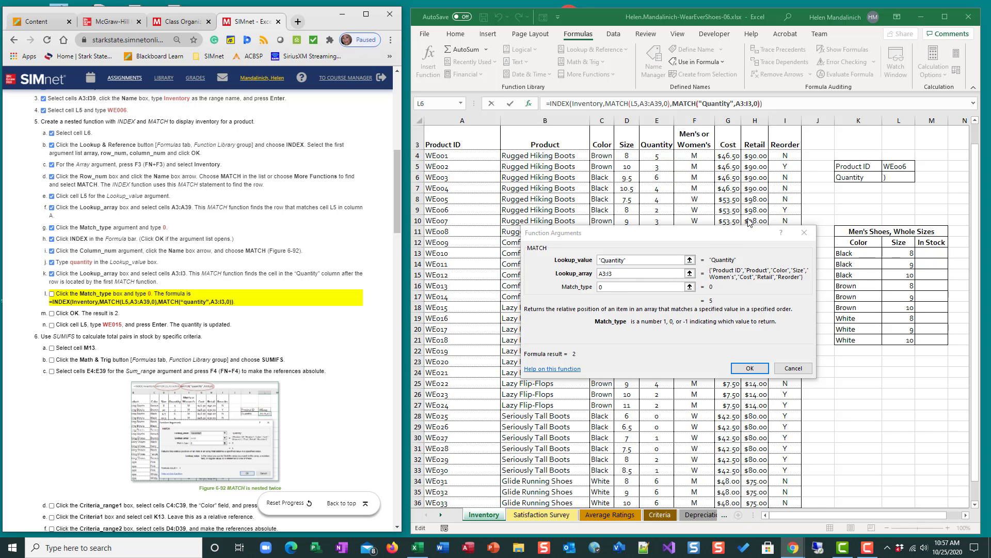
Return to the outer INDEX arguments, accept the nested formula in L6, and mark instructions 5l and 5m complete.
{"action": "left_click", "coordinate": [564, 105]}
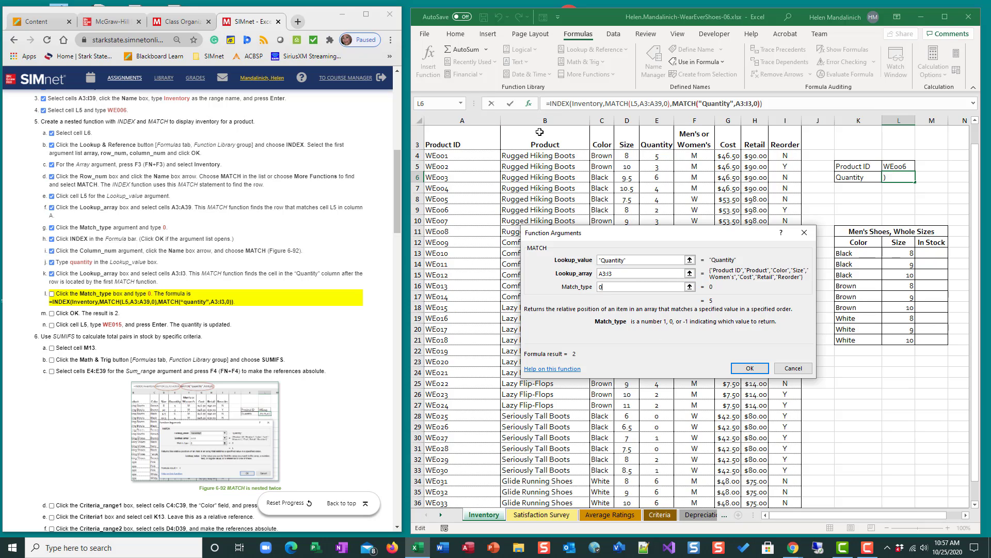
{"action": "left_click", "coordinate": [566, 105]}
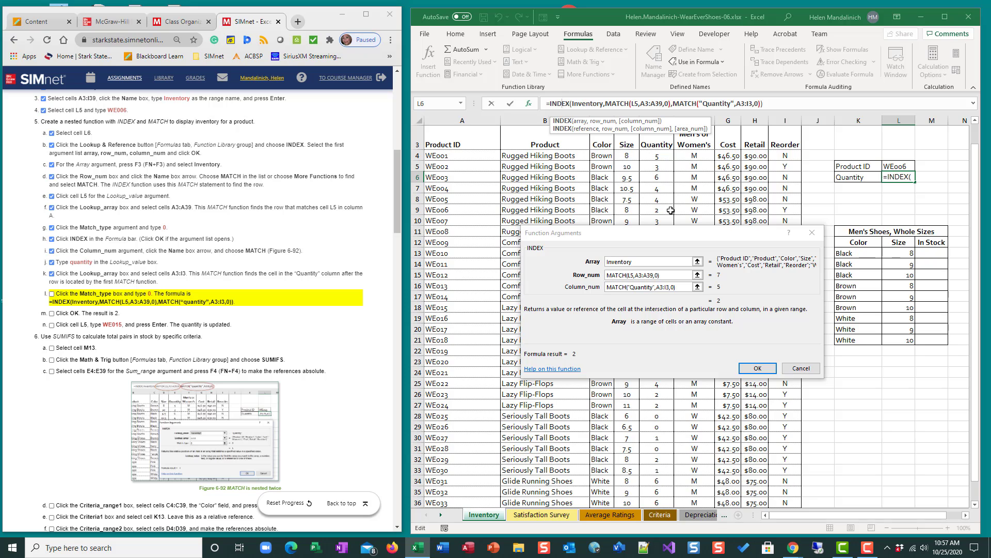
{"action": "left_click", "coordinate": [757, 369]}
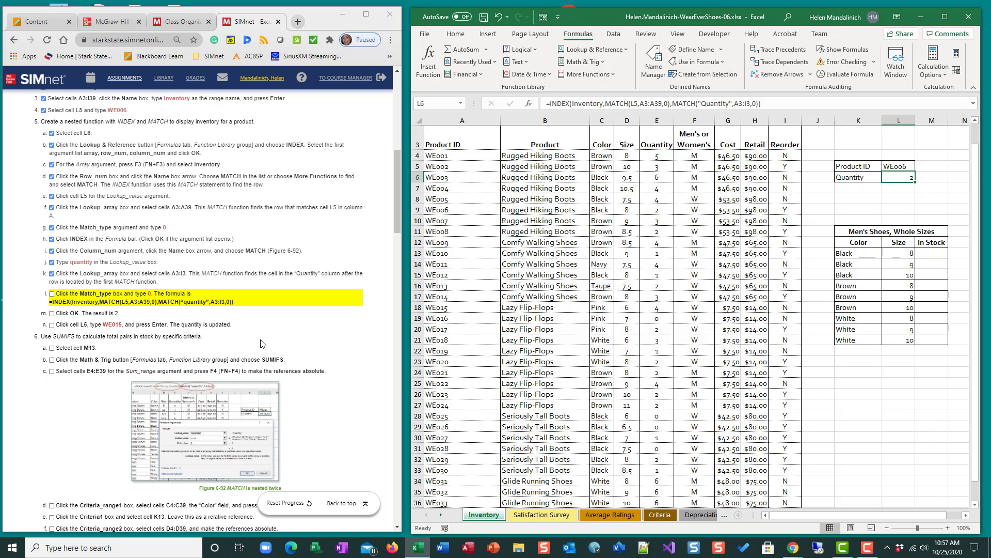
{"action": "left_click", "coordinate": [52, 294]}
{"action": "left_click", "coordinate": [52, 314]}
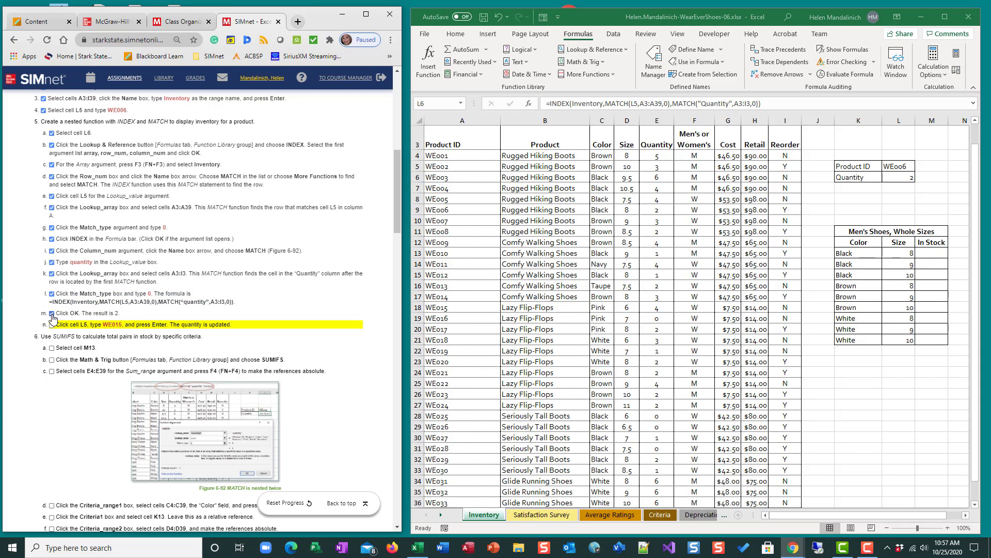
Replace the product ID in cell L5 with We015 and mark instruction 5n complete.
{"action": "left_click", "coordinate": [910, 166]}
{"action": "left_click", "coordinate": [909, 165]}
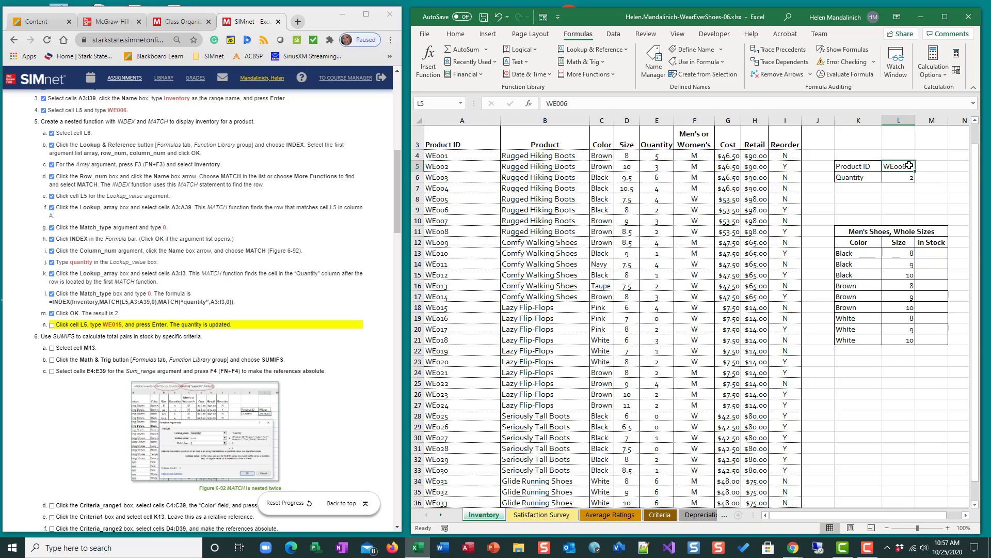
{"action": "key", "text": "ctrl+w"}
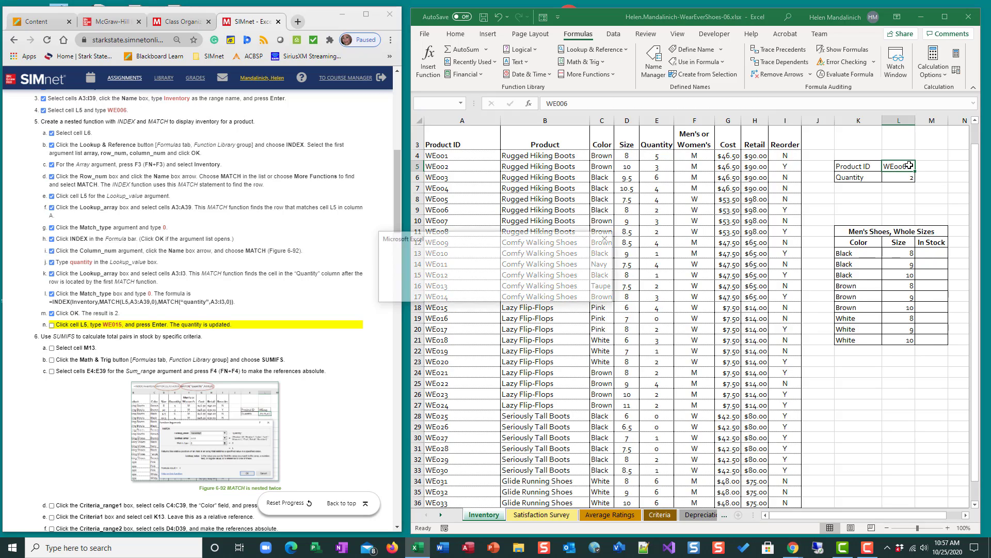
{"action": "key", "text": "Escape"}
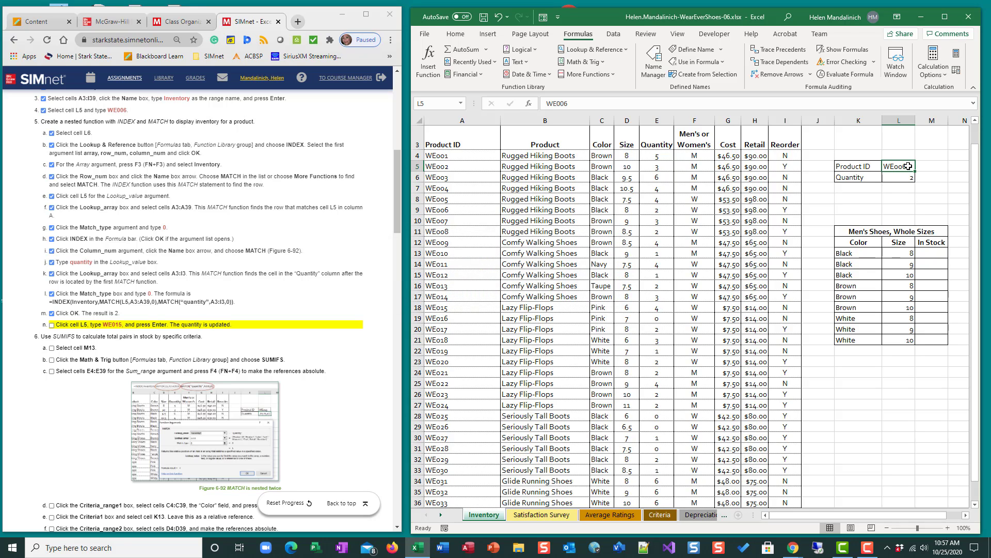
{"action": "double_click", "coordinate": [909, 166]}
{"action": "left_click_drag", "start_coordinate": [909, 167], "coordinate": [855, 166]}
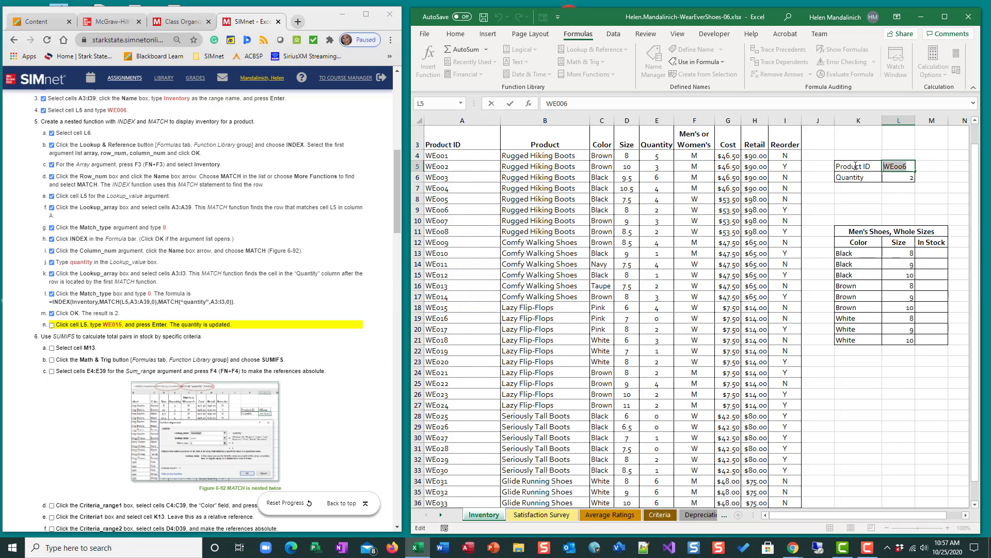
{"action": "type", "text": "We015"}
{"action": "key", "text": "Return"}
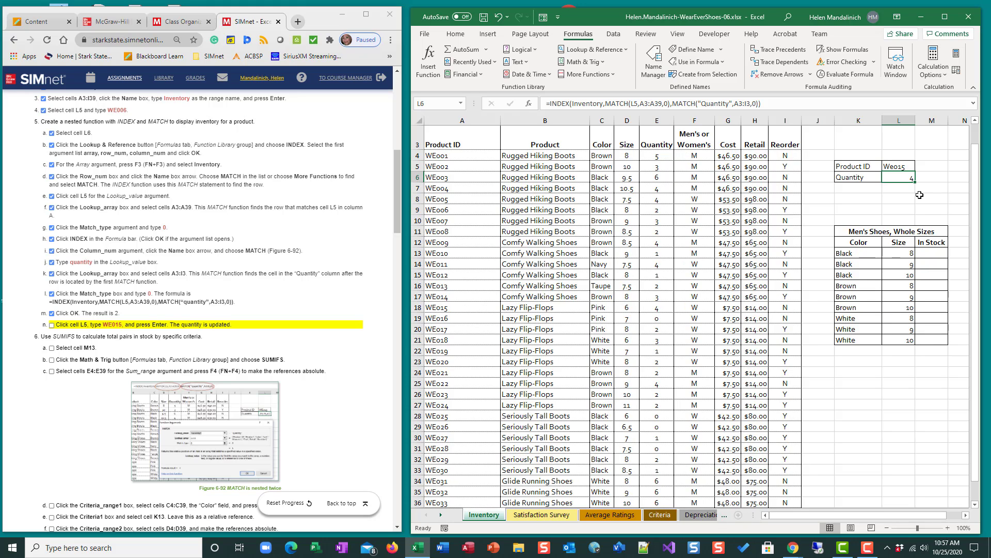
{"action": "left_click", "coordinate": [53, 325]}
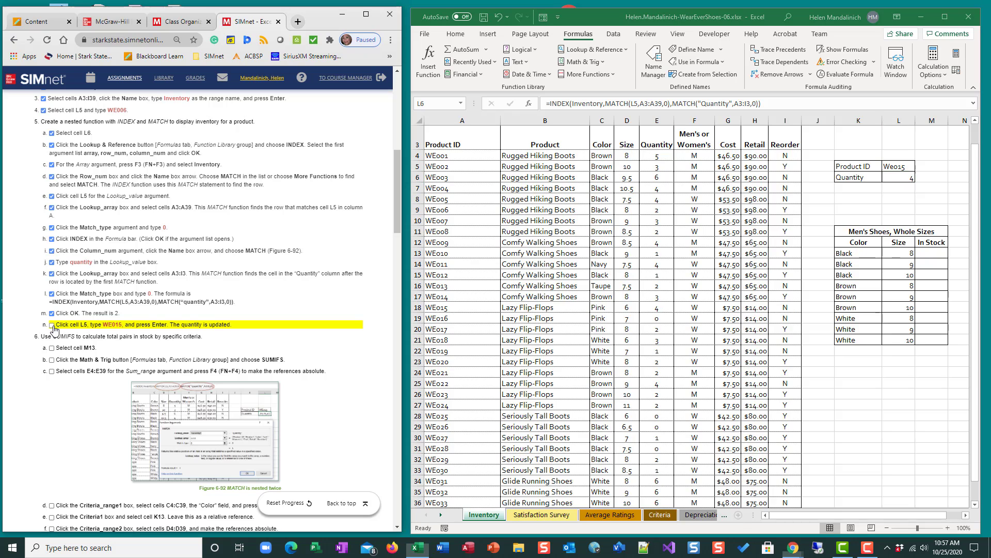
{"action": "scroll", "coordinate": [206, 255], "scroll_direction": "up", "scroll_amount": 3}
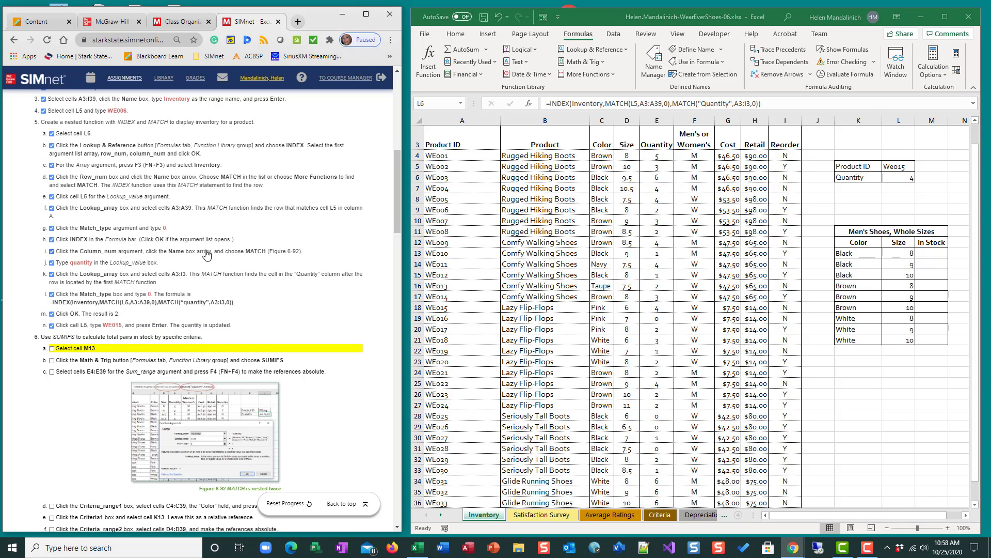